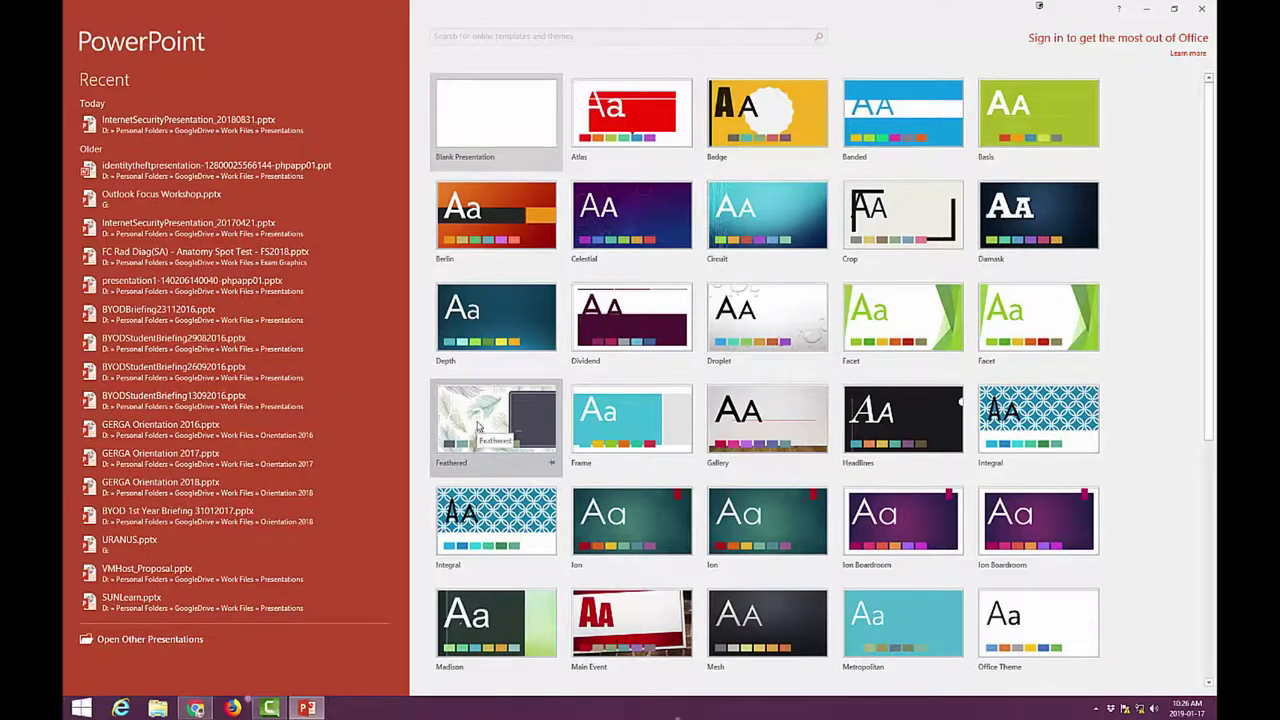
Create a presentation from the Feathered template, with the title "POWERPOINT" and the subtitle "Export to PDF" on the first slide
click(478, 427)
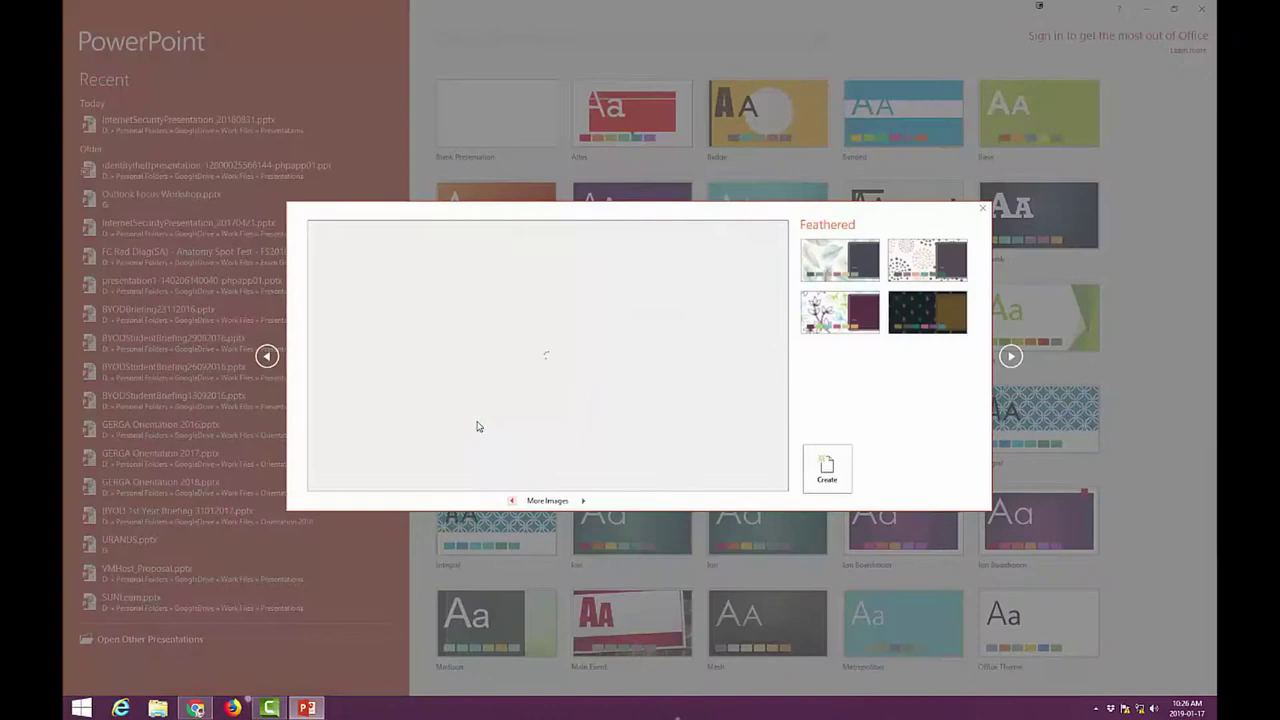
click(821, 481)
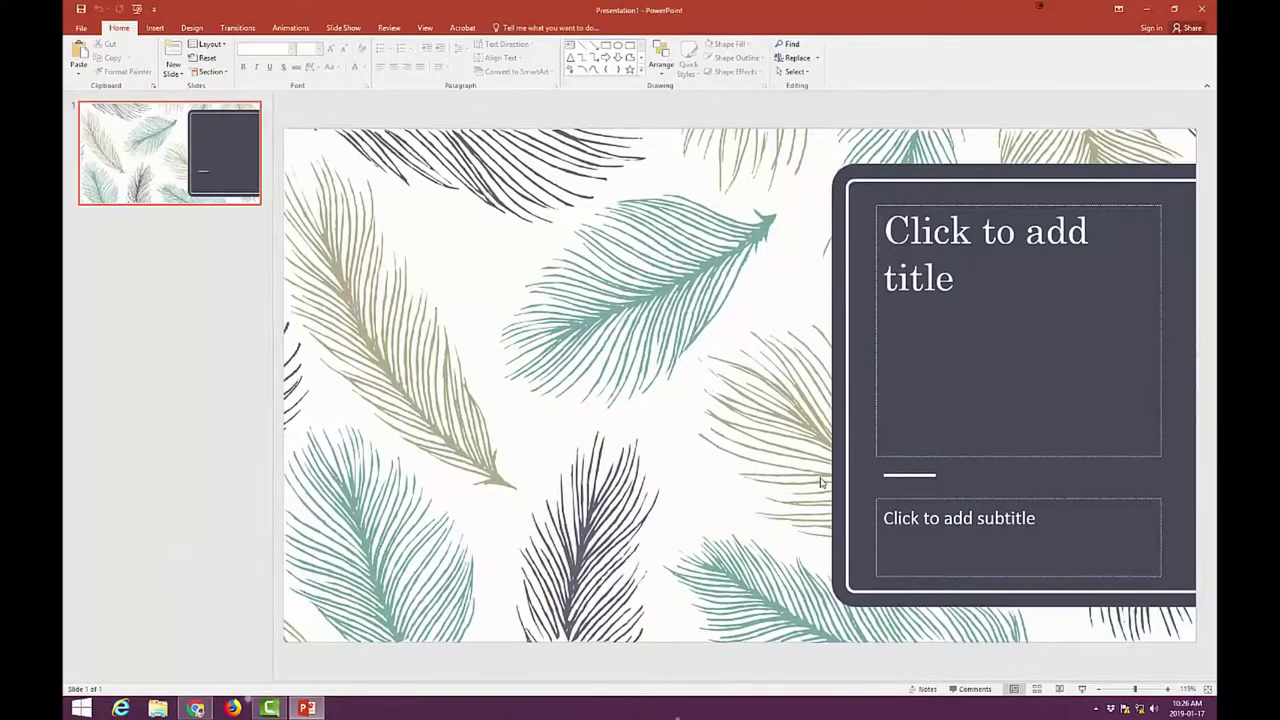
click(888, 232)
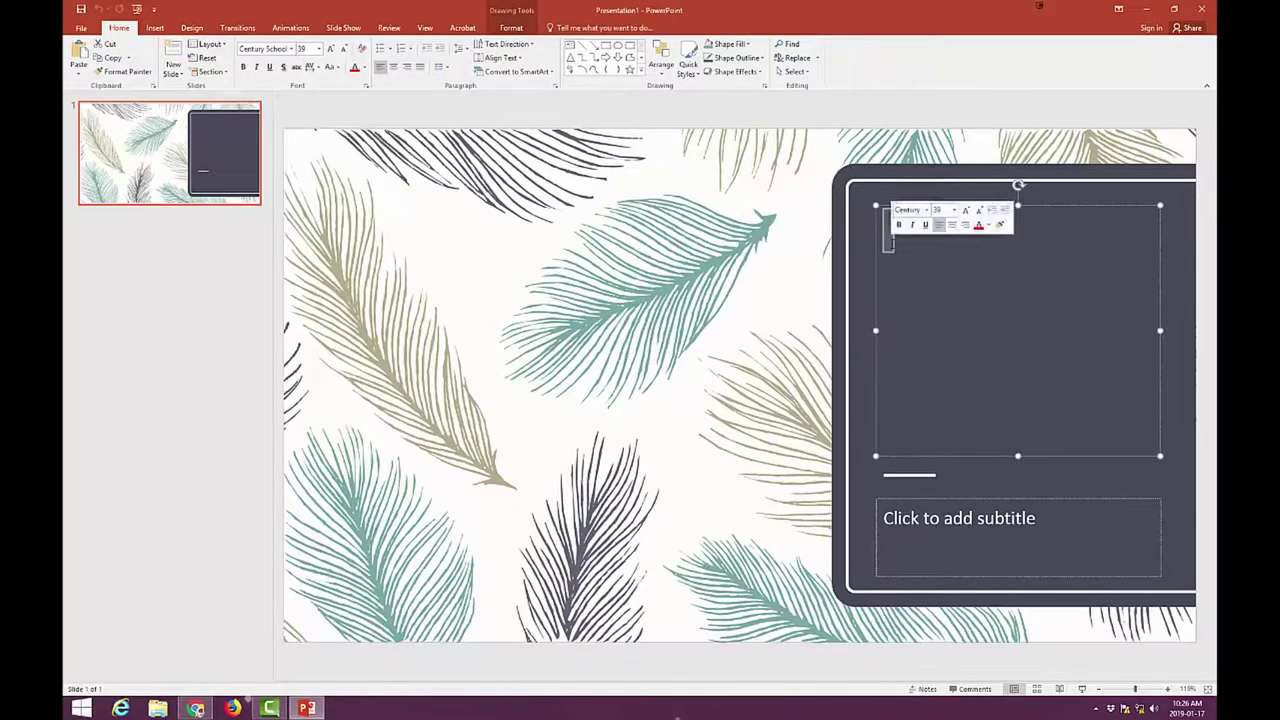
text(POWERPOINT)
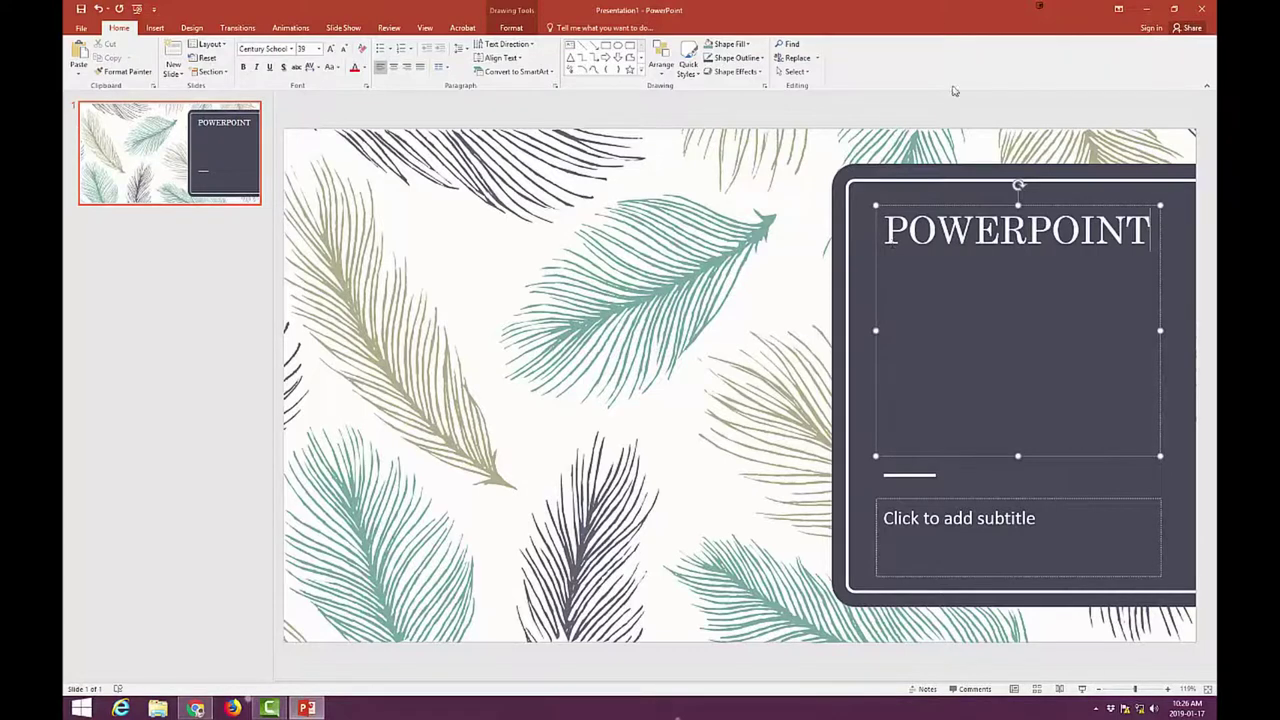
click(905, 505)
text(Export to PDF)
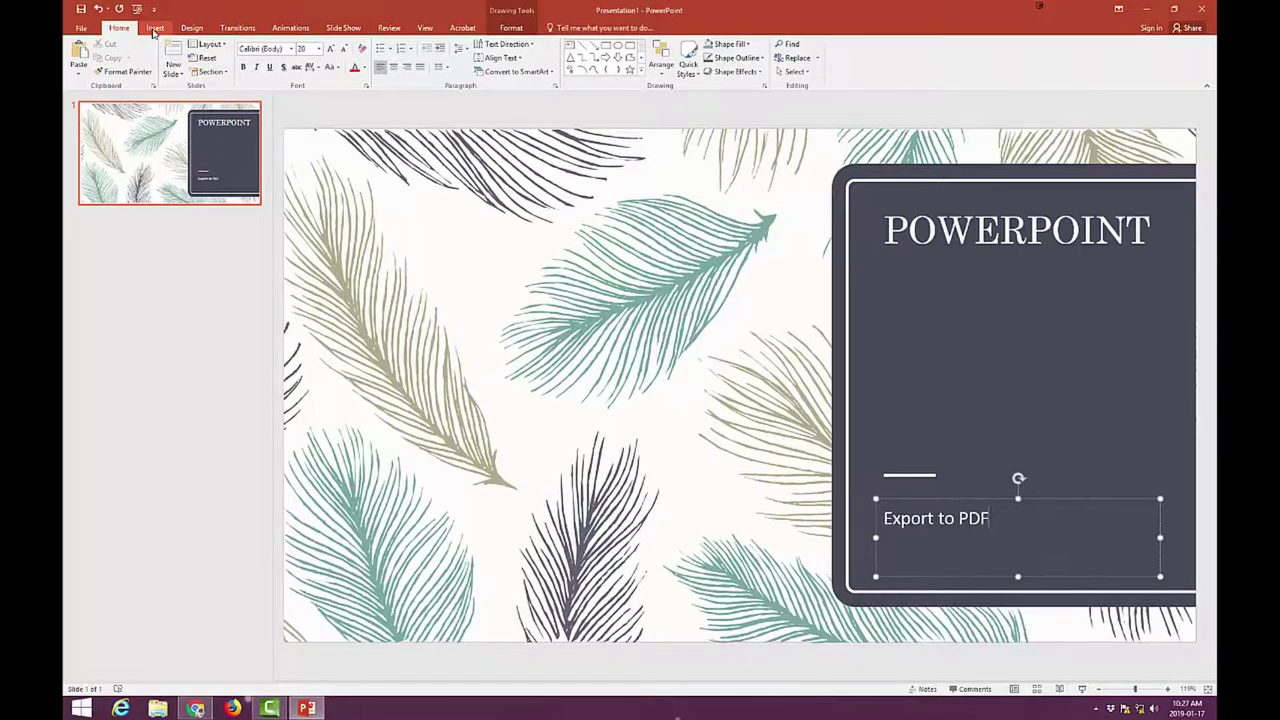
Add a second slide with a title and content layout and title it "INSERT AN IMAGE"
click(153, 29)
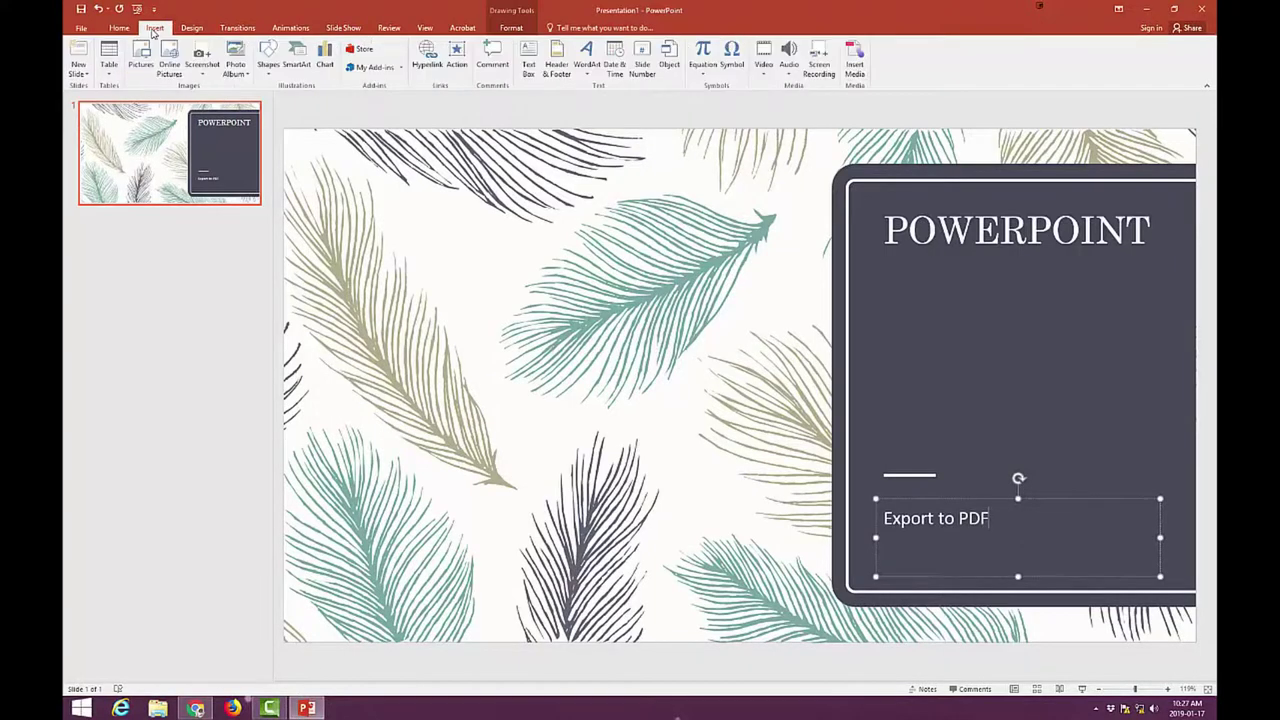
click(80, 68)
click(164, 115)
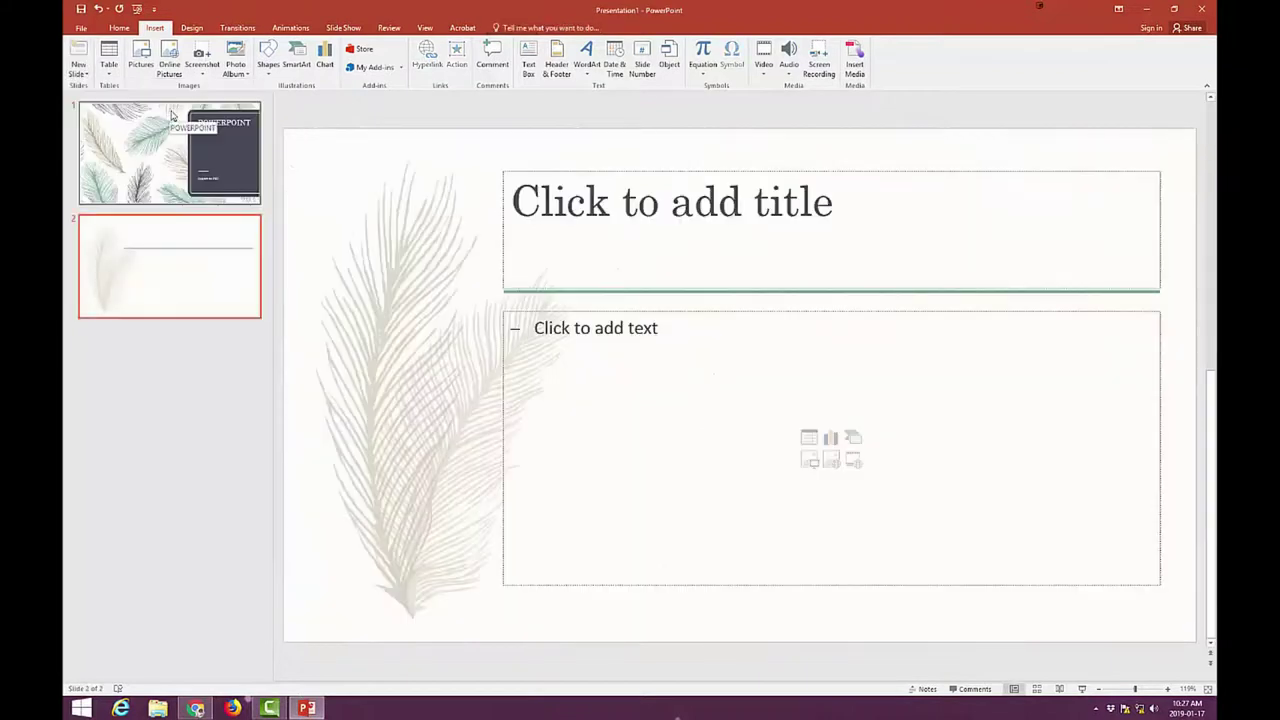
click(856, 220)
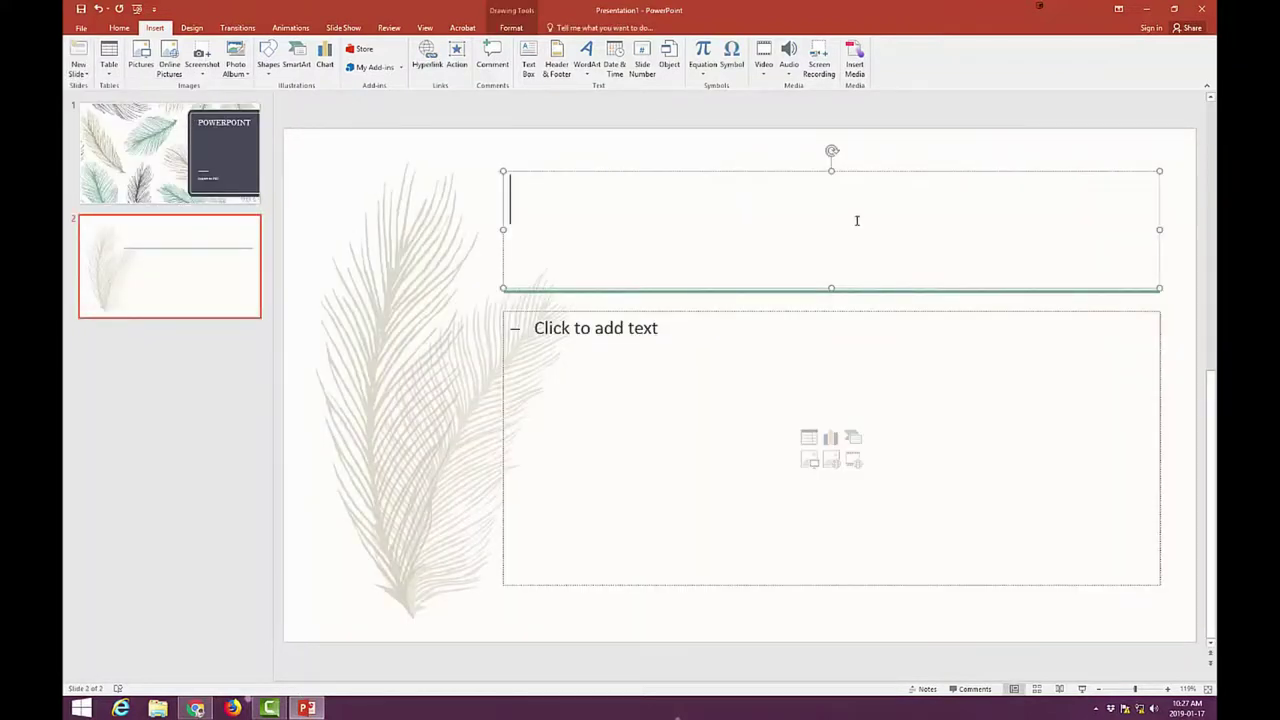
text(INSERTE)
key(BackSpace)
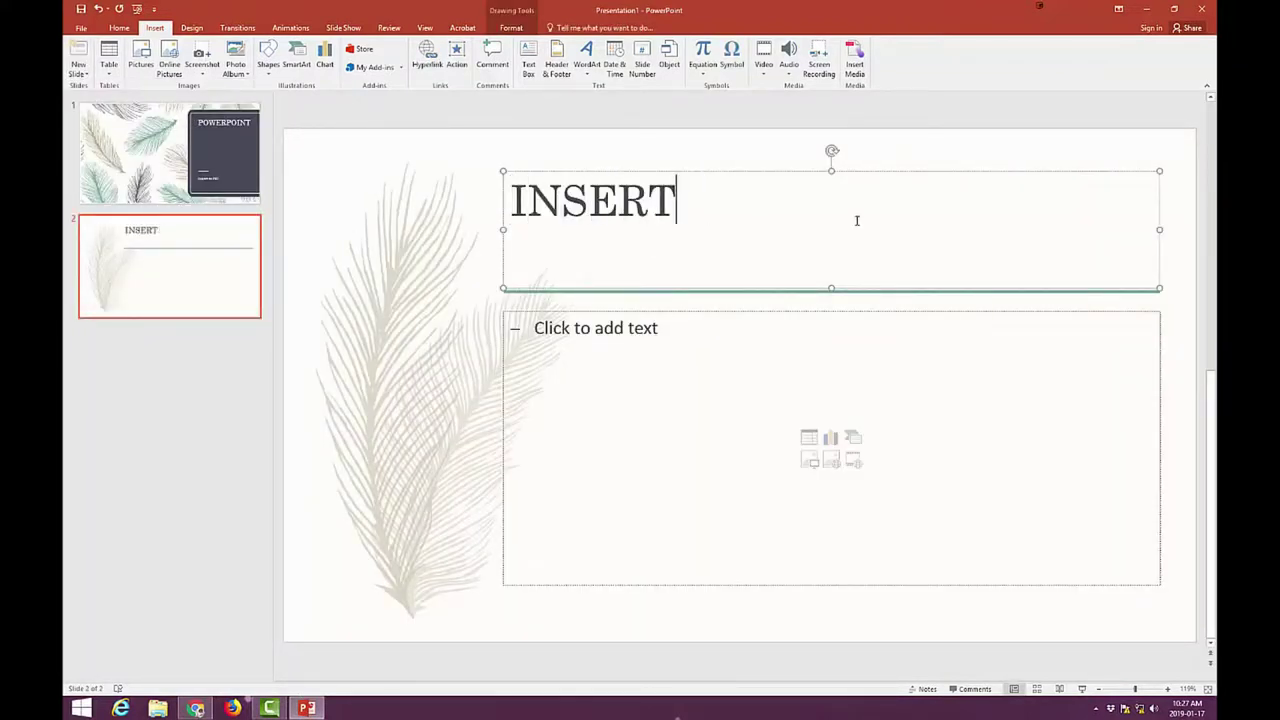
text(AN IMAGE)
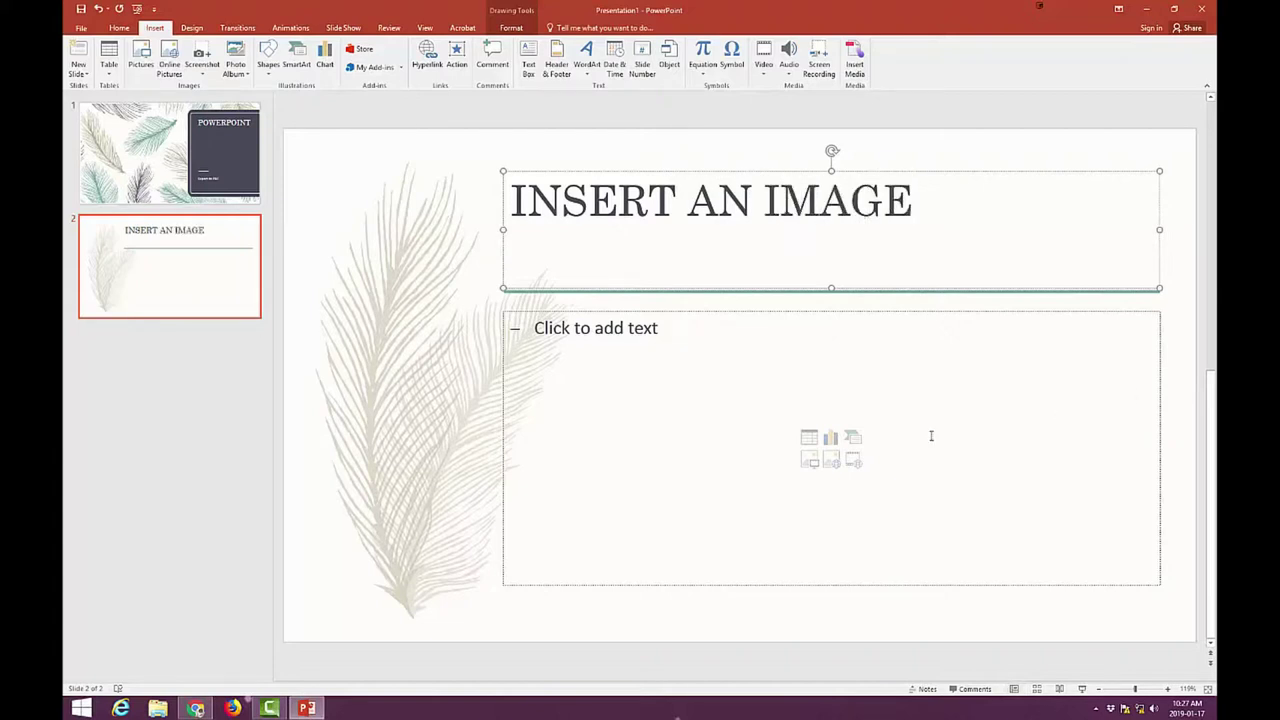
Insert the picture tablemt2018.jpg from the Pictures folder into the second slide's content placeholder, browsing the files as thumbnails
click(809, 460)
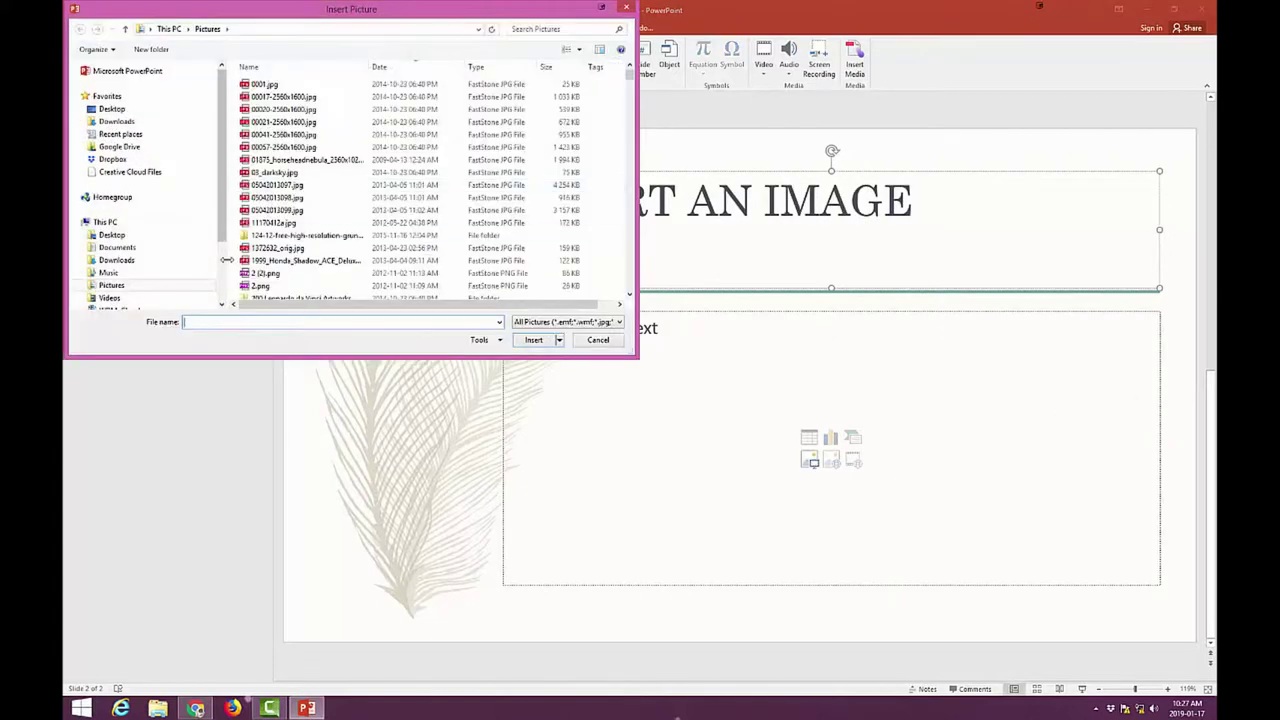
click(578, 49)
click(619, 36)
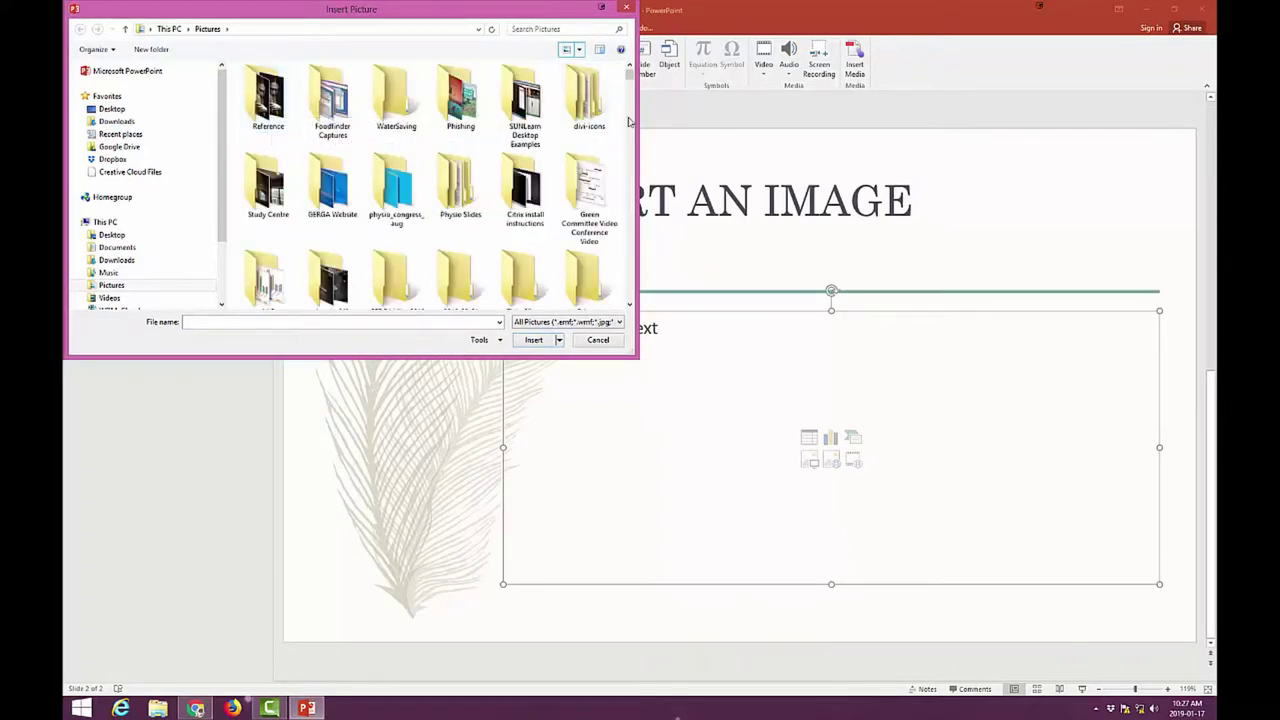
scroll(628, 121, down, 5)
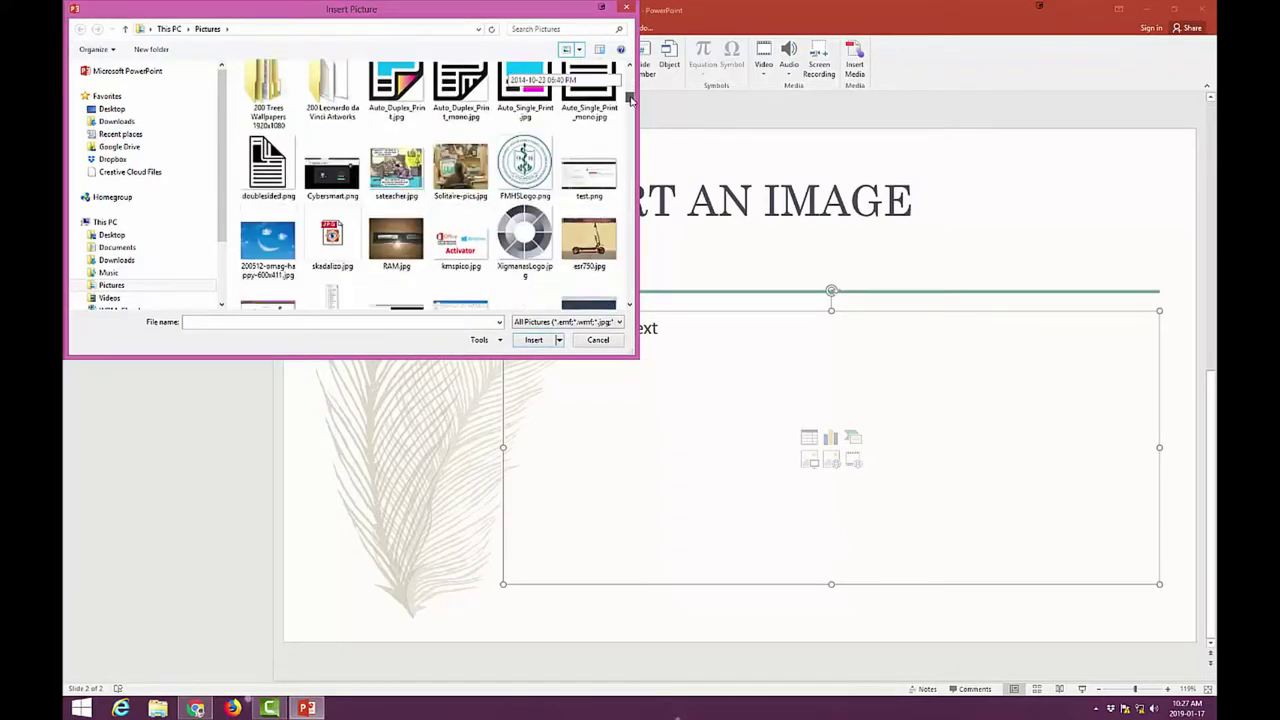
drag(631, 100, 631, 110)
click(589, 152)
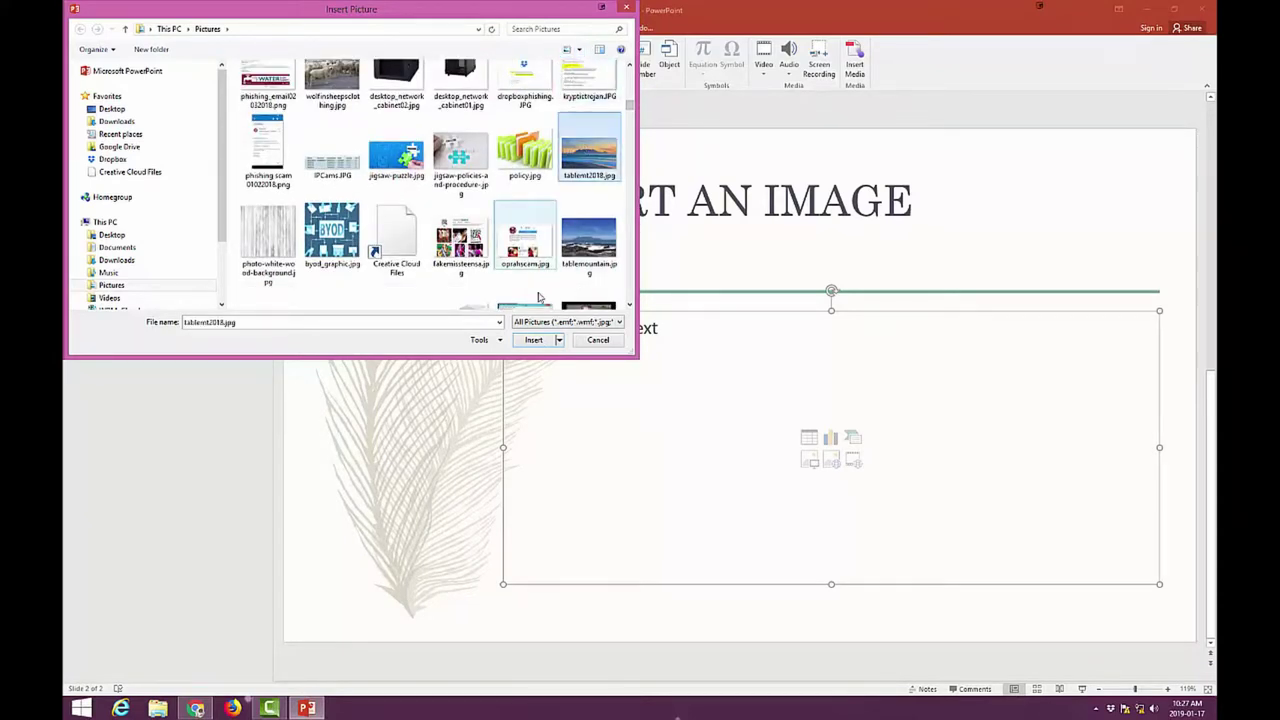
click(533, 339)
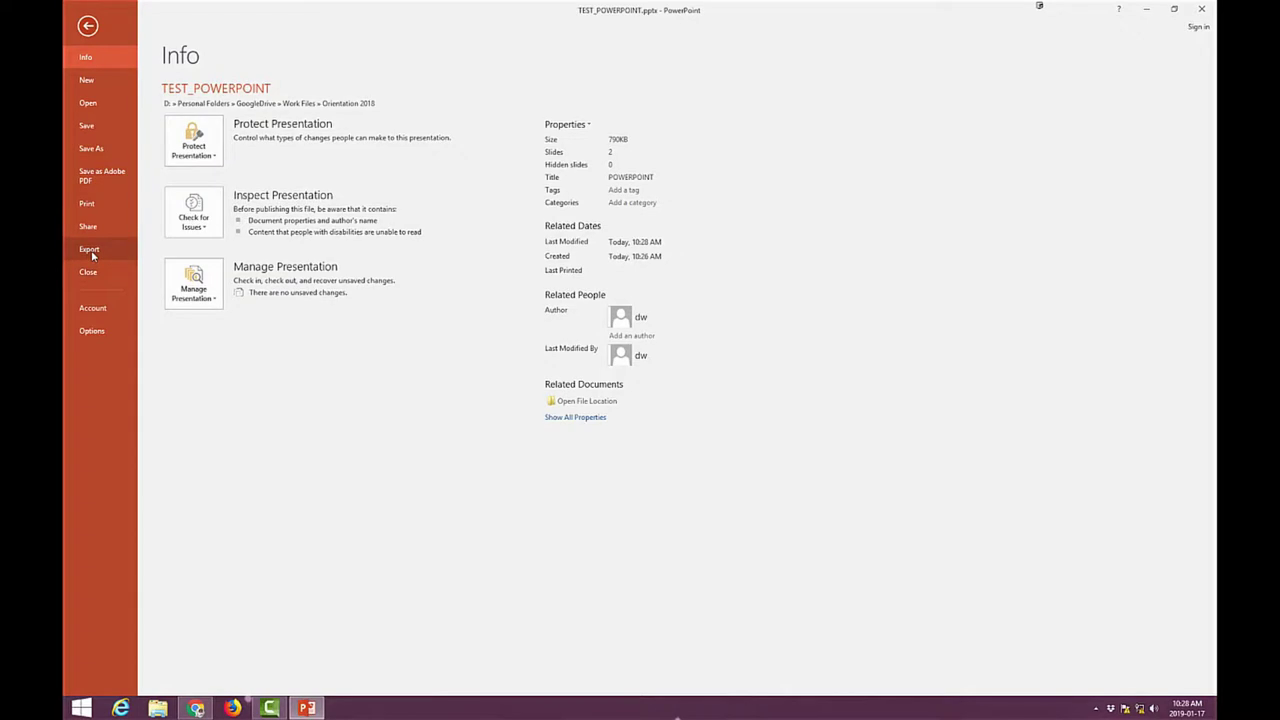
Set up a PDF/XPS export of the presentation with the ISO 19005-1 compliant (PDF/A) option enabled
click(91, 254)
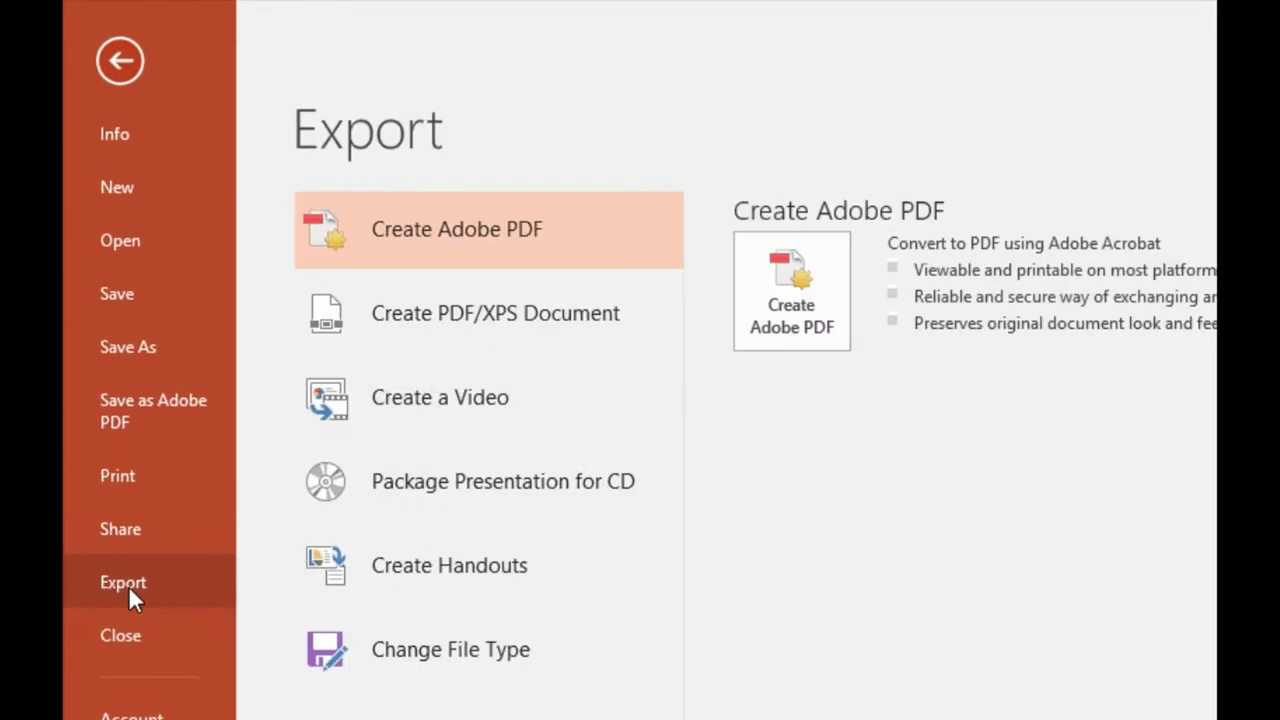
click(448, 317)
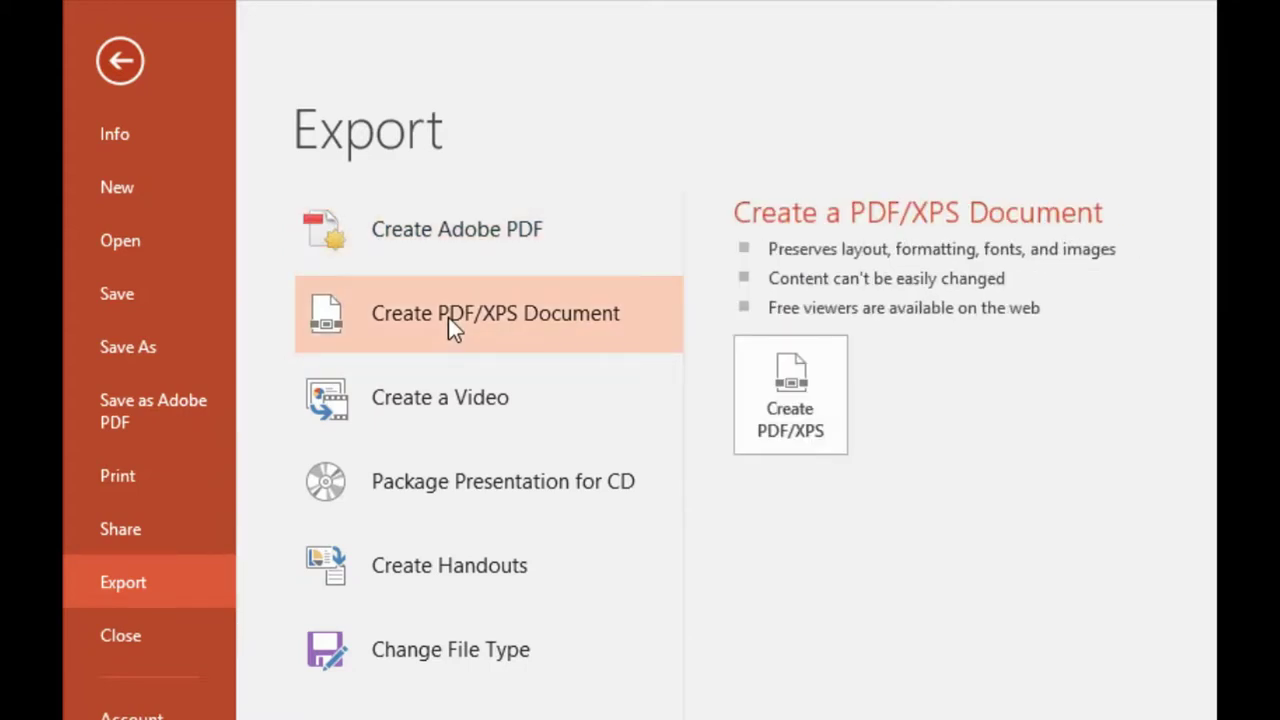
click(790, 395)
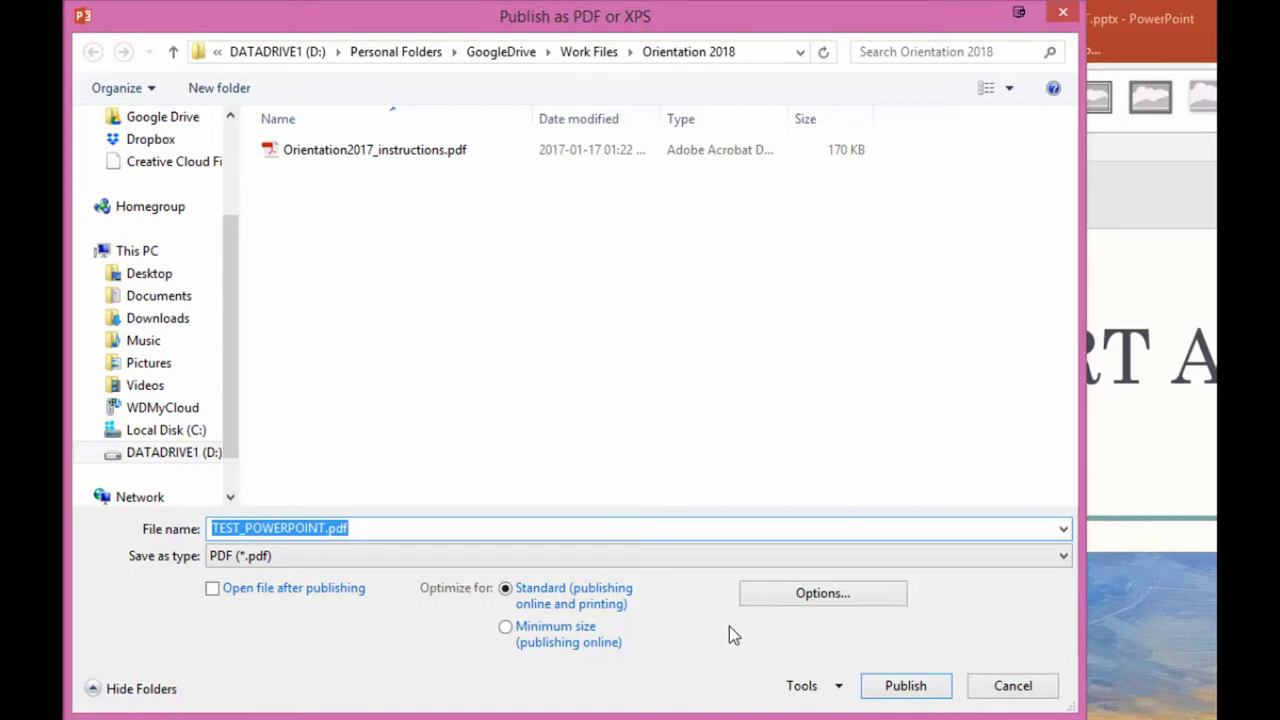
click(806, 595)
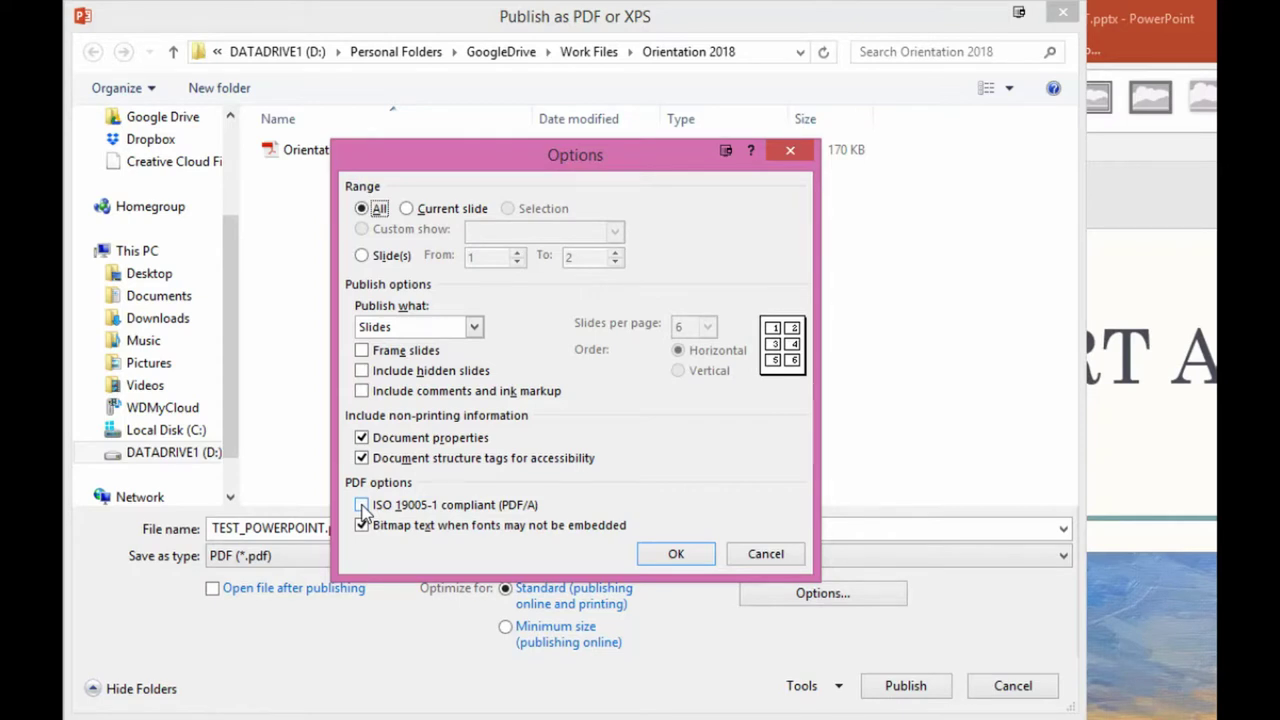
click(362, 505)
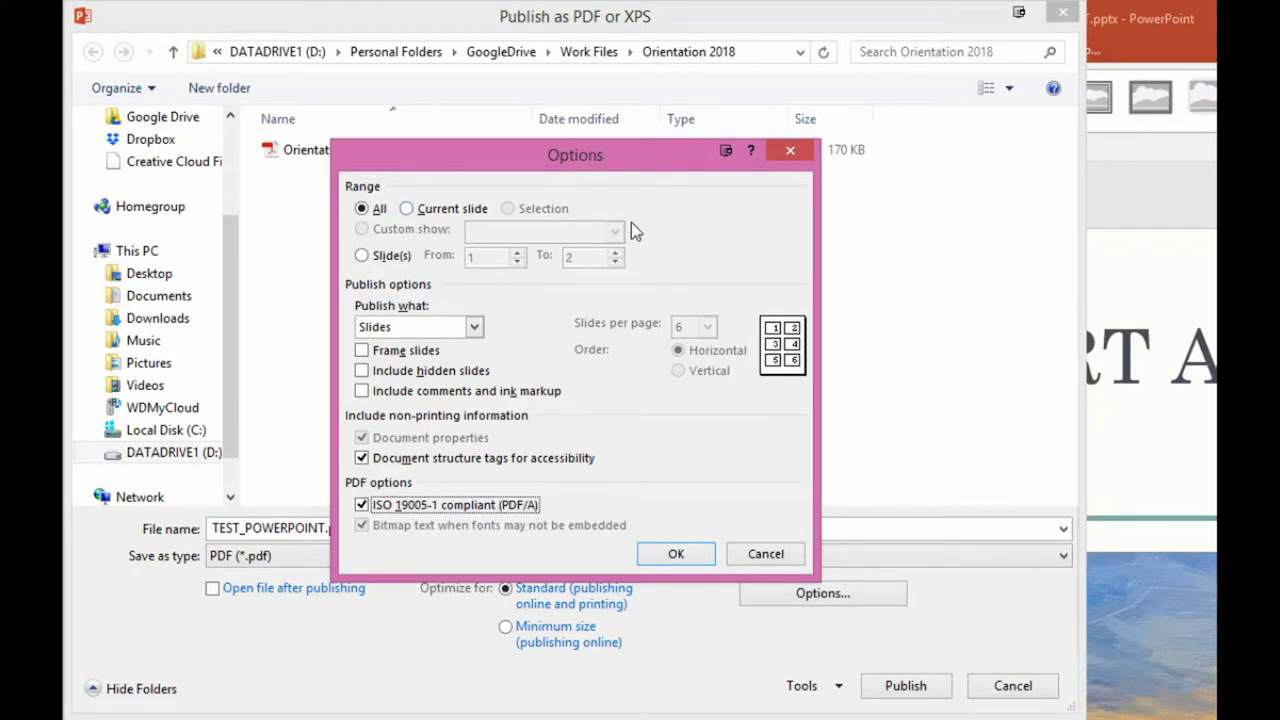
click(677, 555)
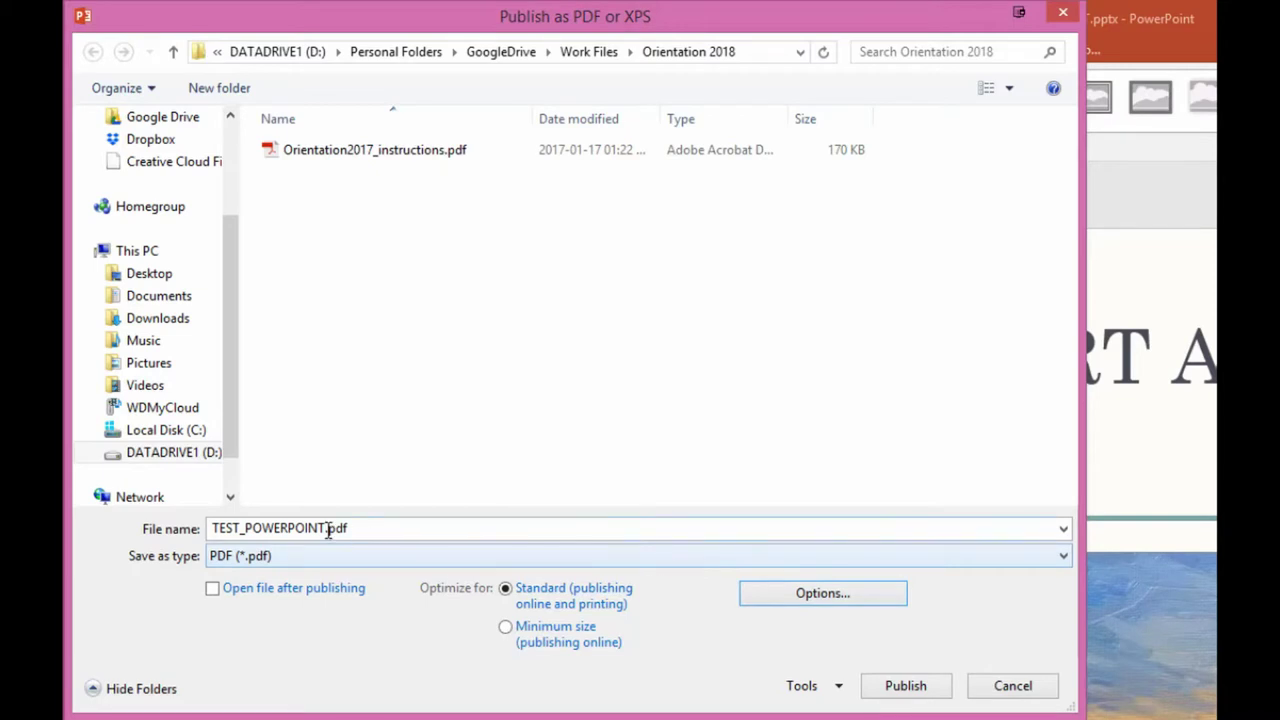
Name the export file TEST_POWERPOINT_CORRECT.pdf and publish it in the Orientation 2018 folder
click(328, 529)
click(326, 527)
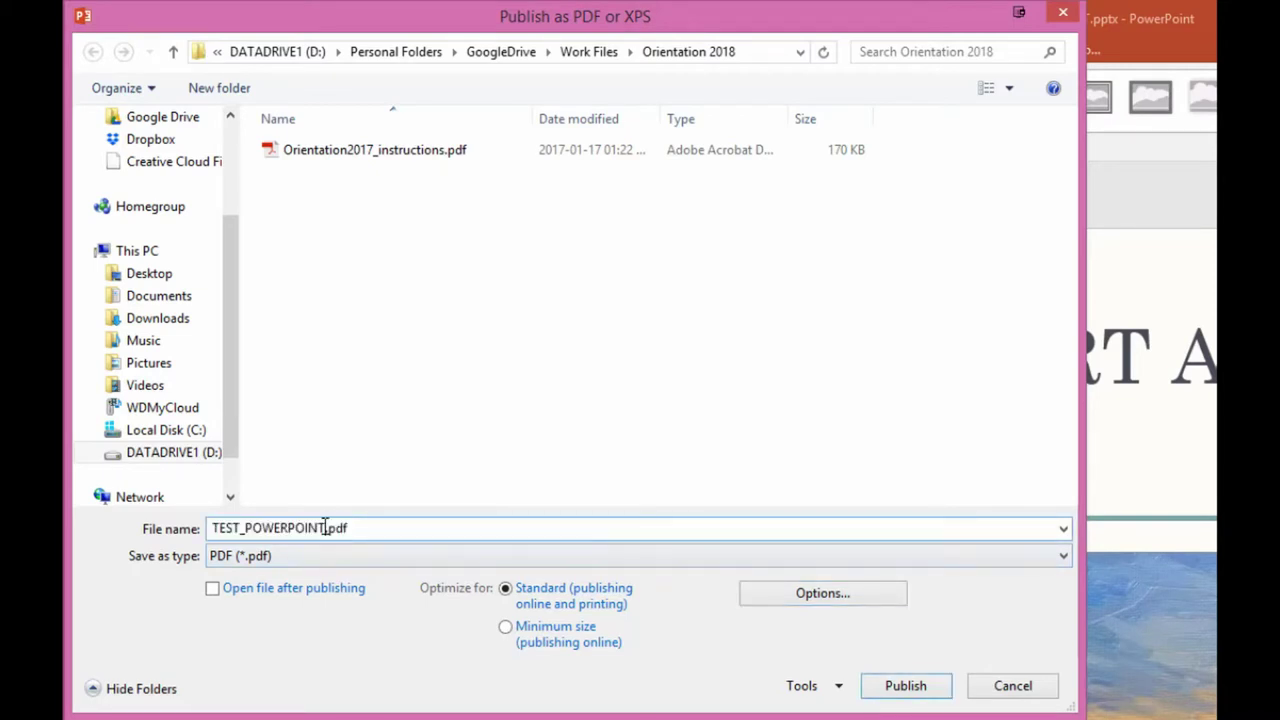
text(_DEFAULT)
key(BackSpace)
text(CORRECT)
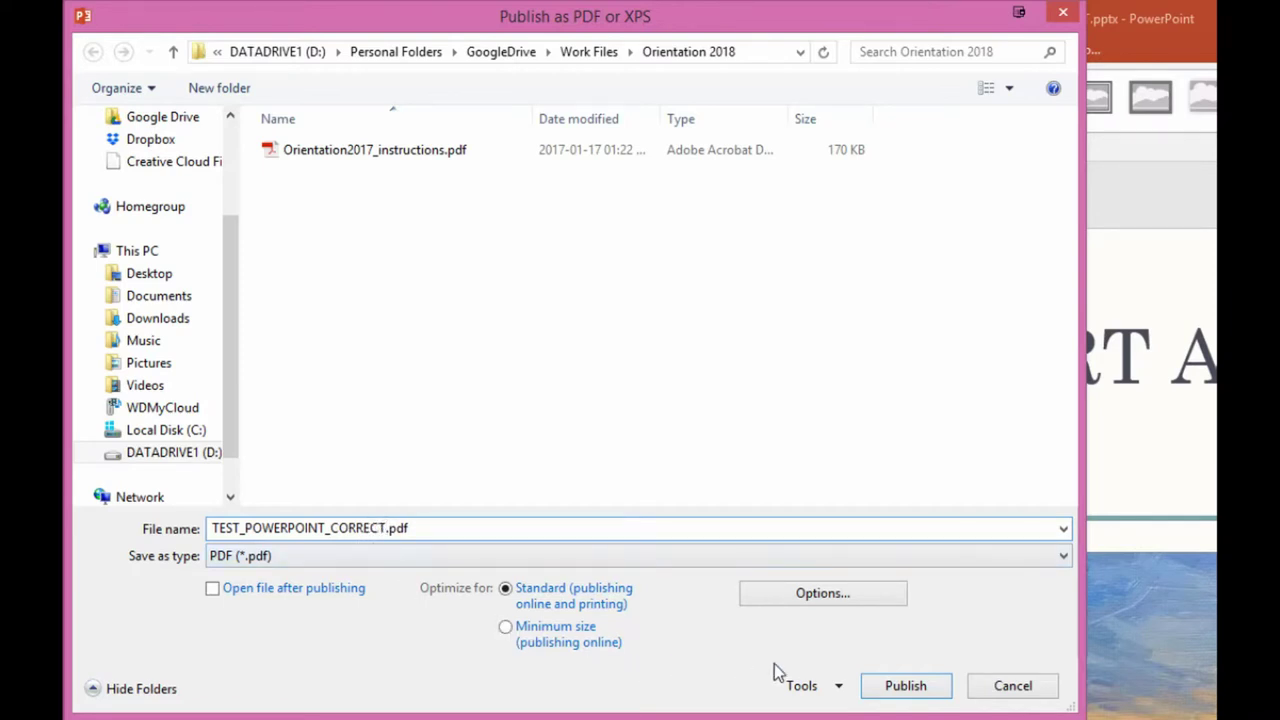
click(890, 688)
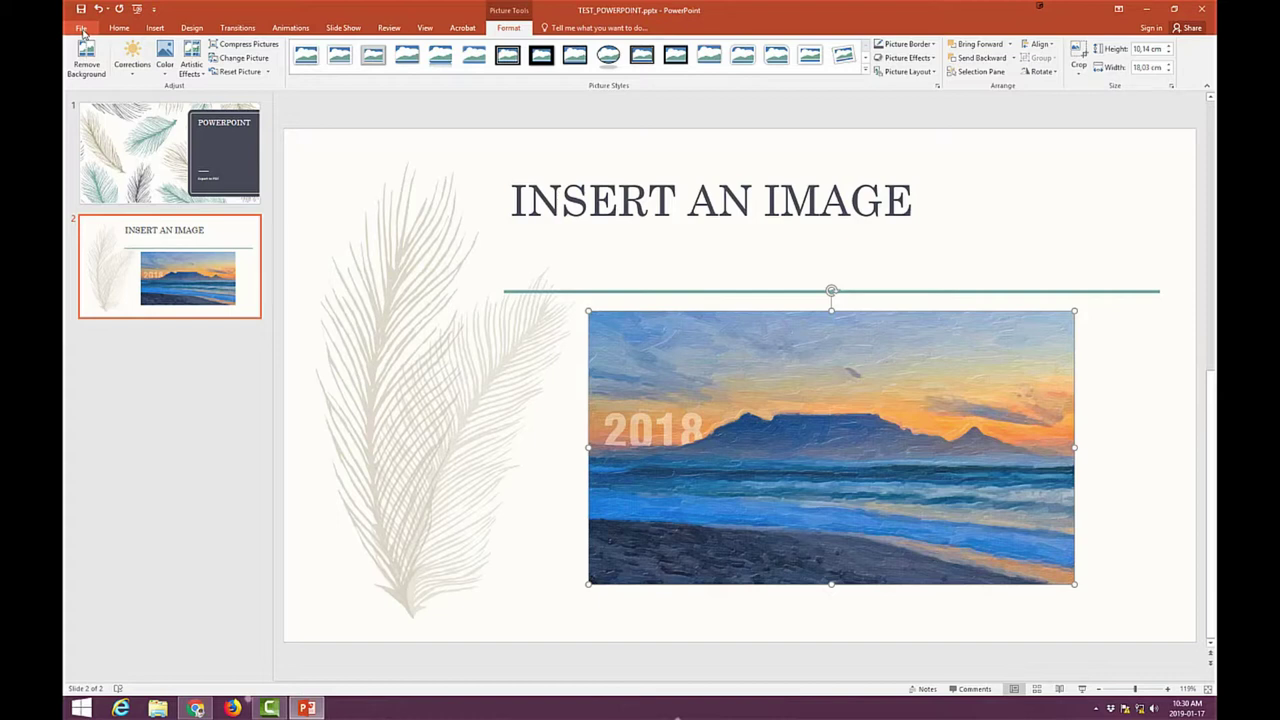
Set up another PDF/XPS export of the presentation with the ISO 19005-1 compliant (PDF/A) option turned off
click(82, 28)
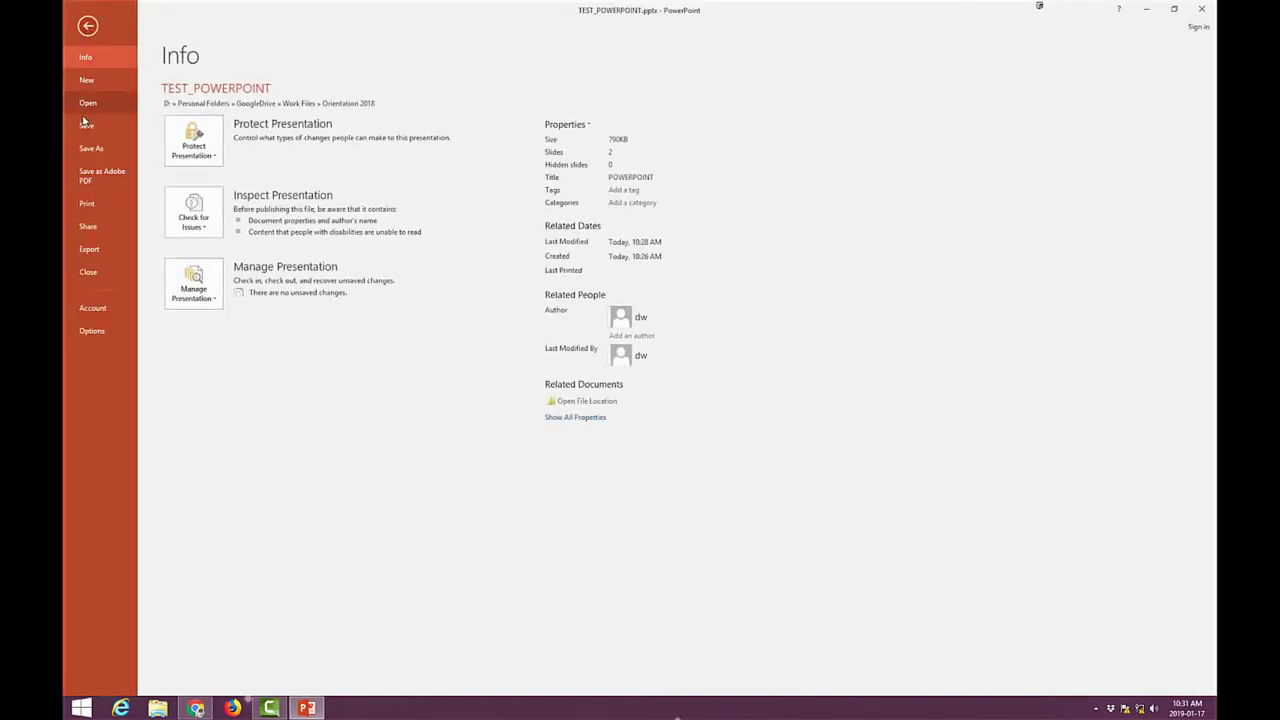
click(89, 249)
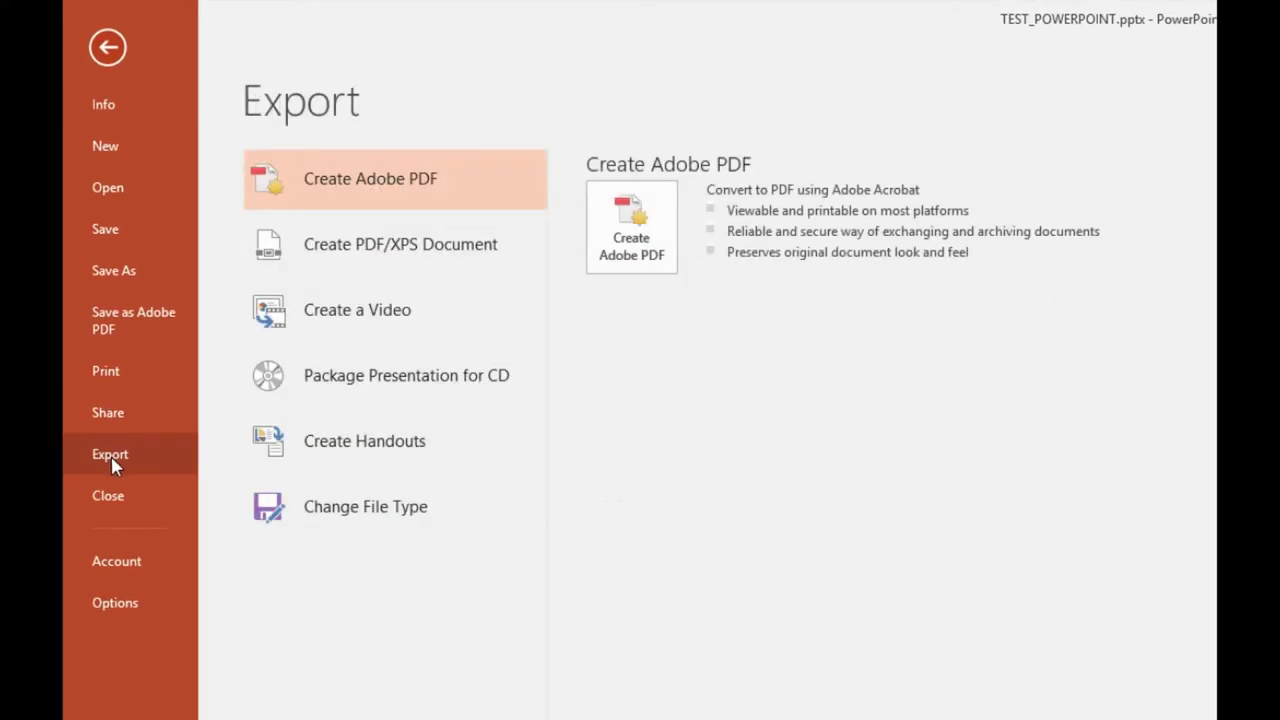
click(363, 257)
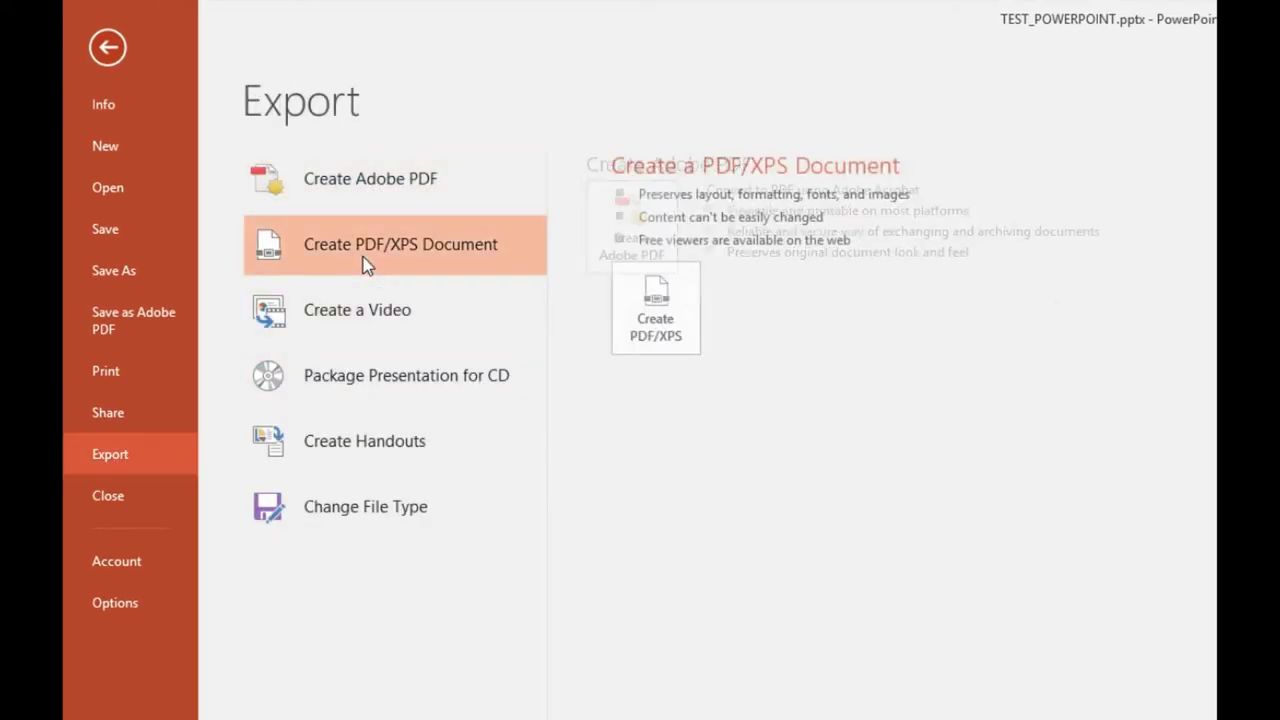
click(620, 335)
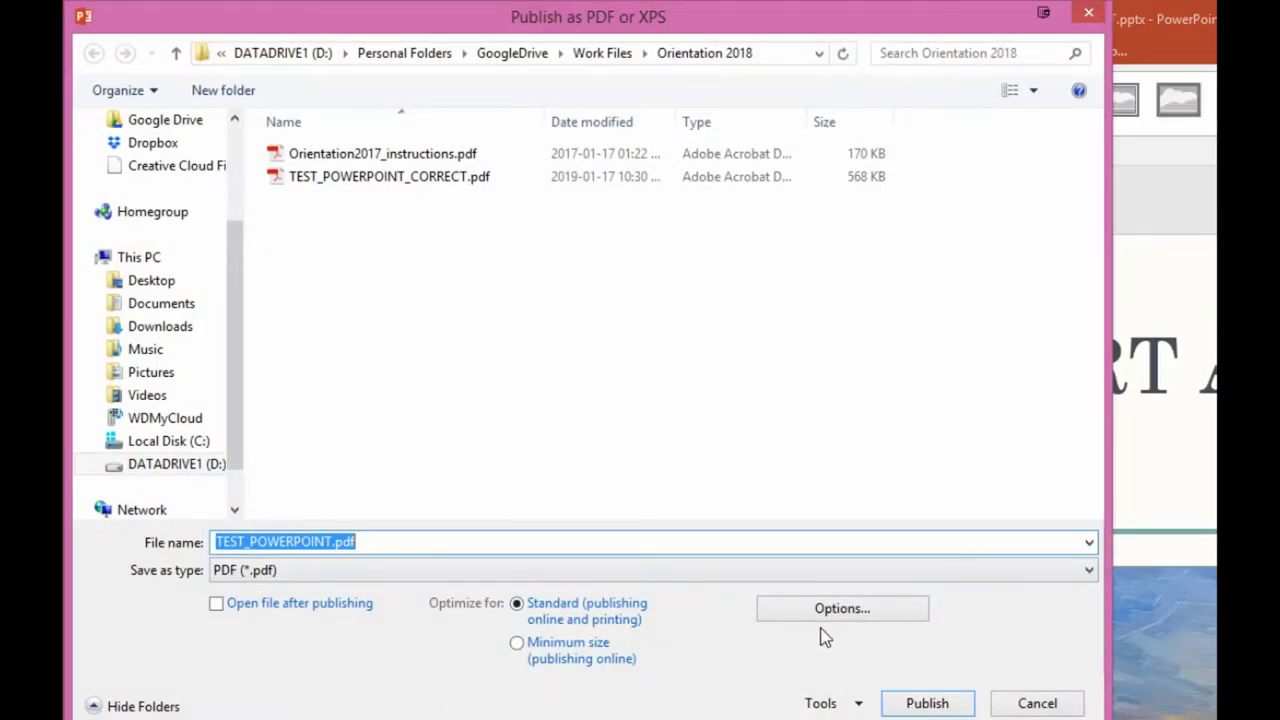
click(818, 612)
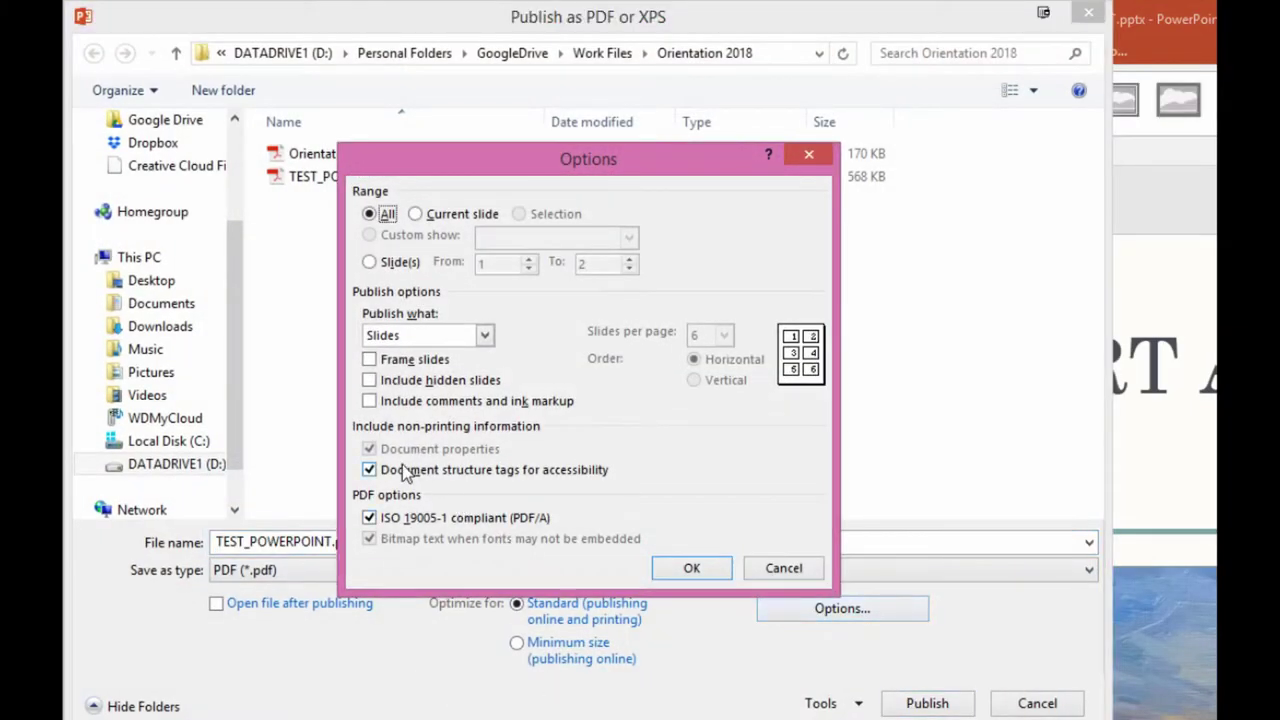
click(370, 520)
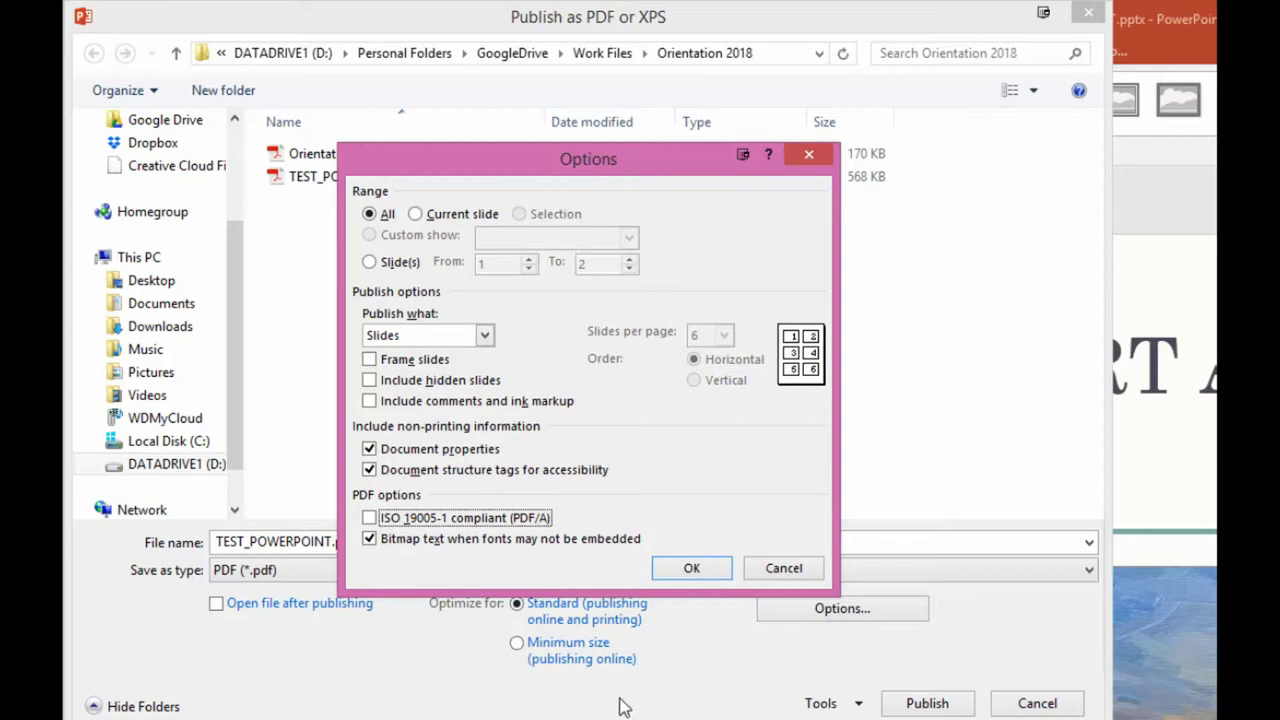
click(690, 568)
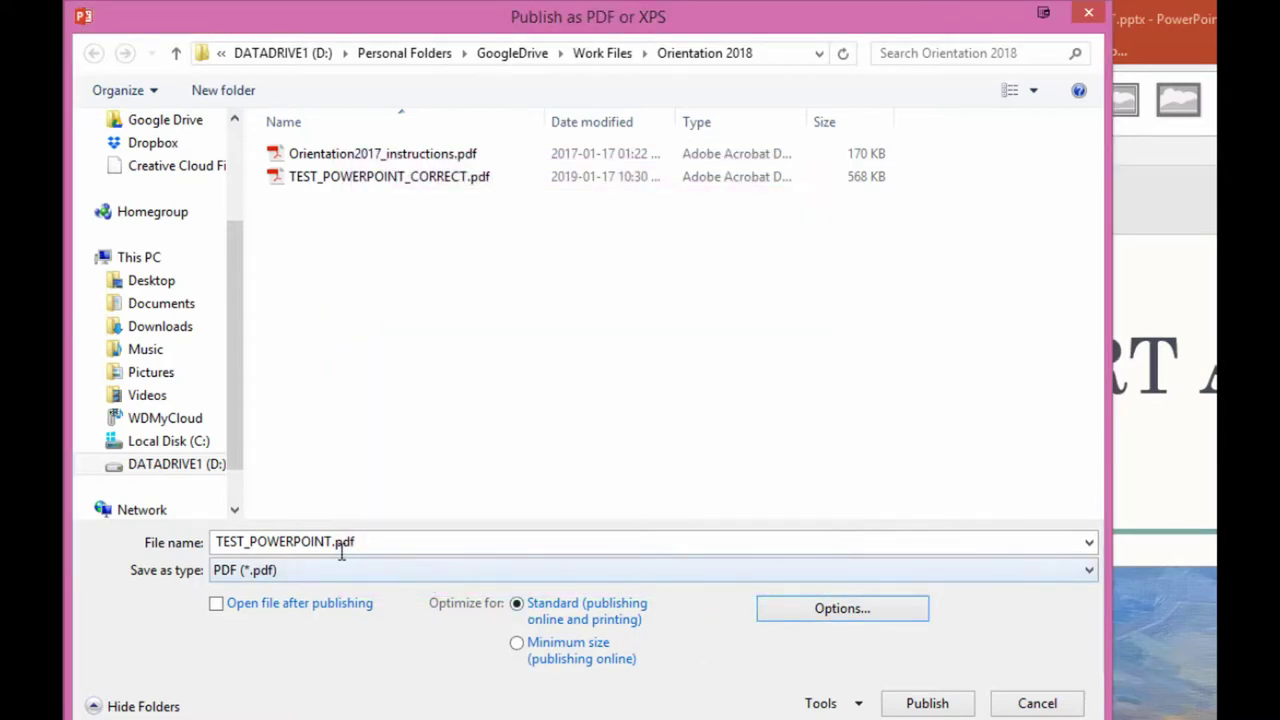
Name the second export file TEST_POWERPOINT_DEFAULT.pdf and publish it in the same folder
click(334, 542)
click(334, 542)
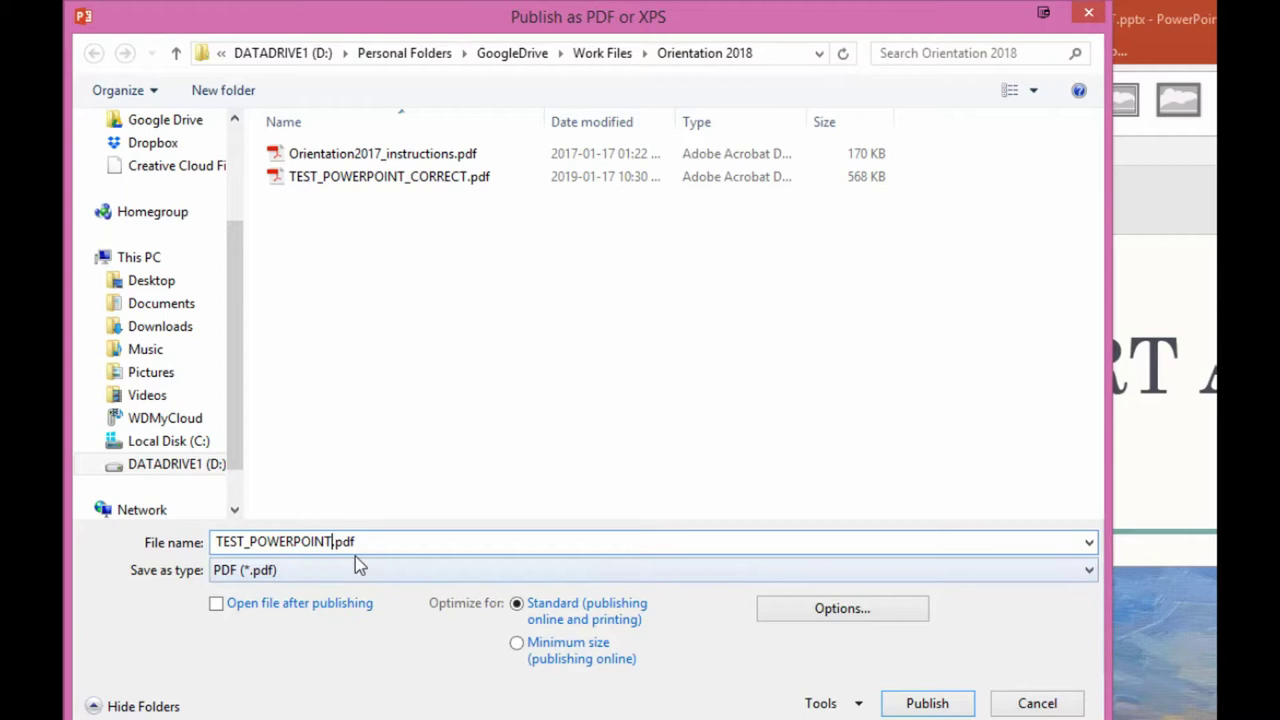
text(_DEFAULT)
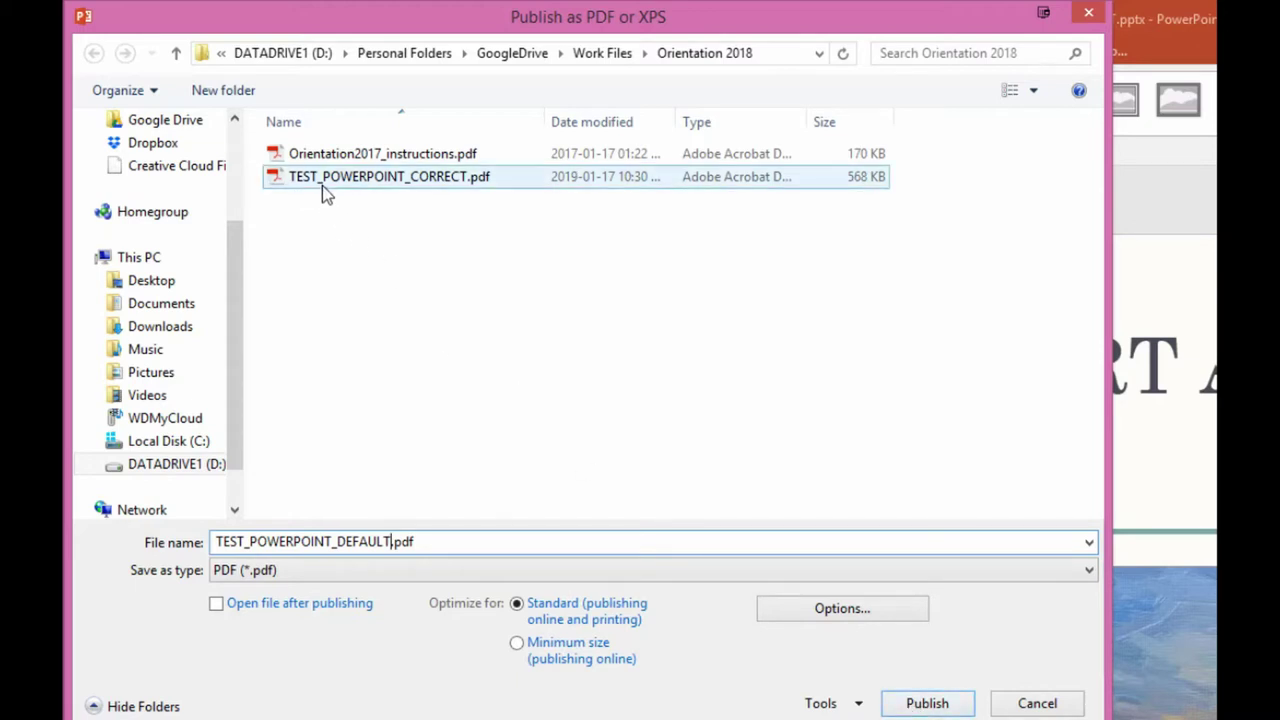
mouse_move(322, 185)
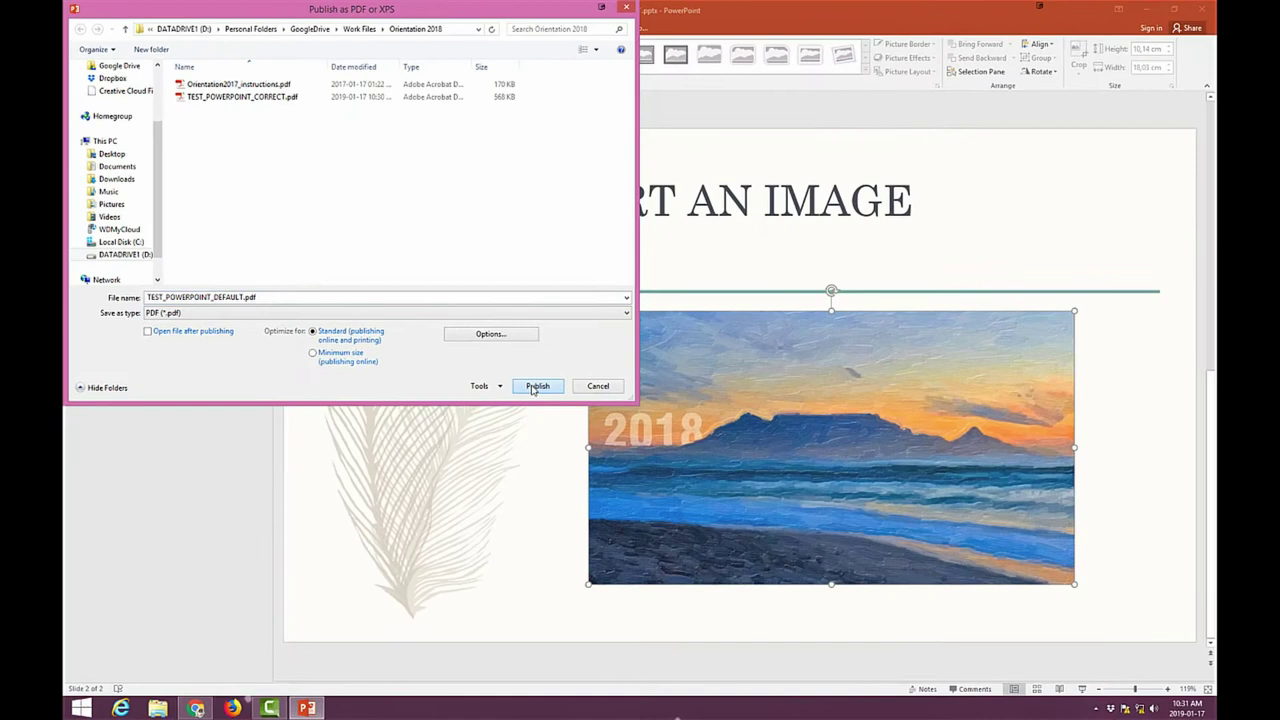
click(918, 705)
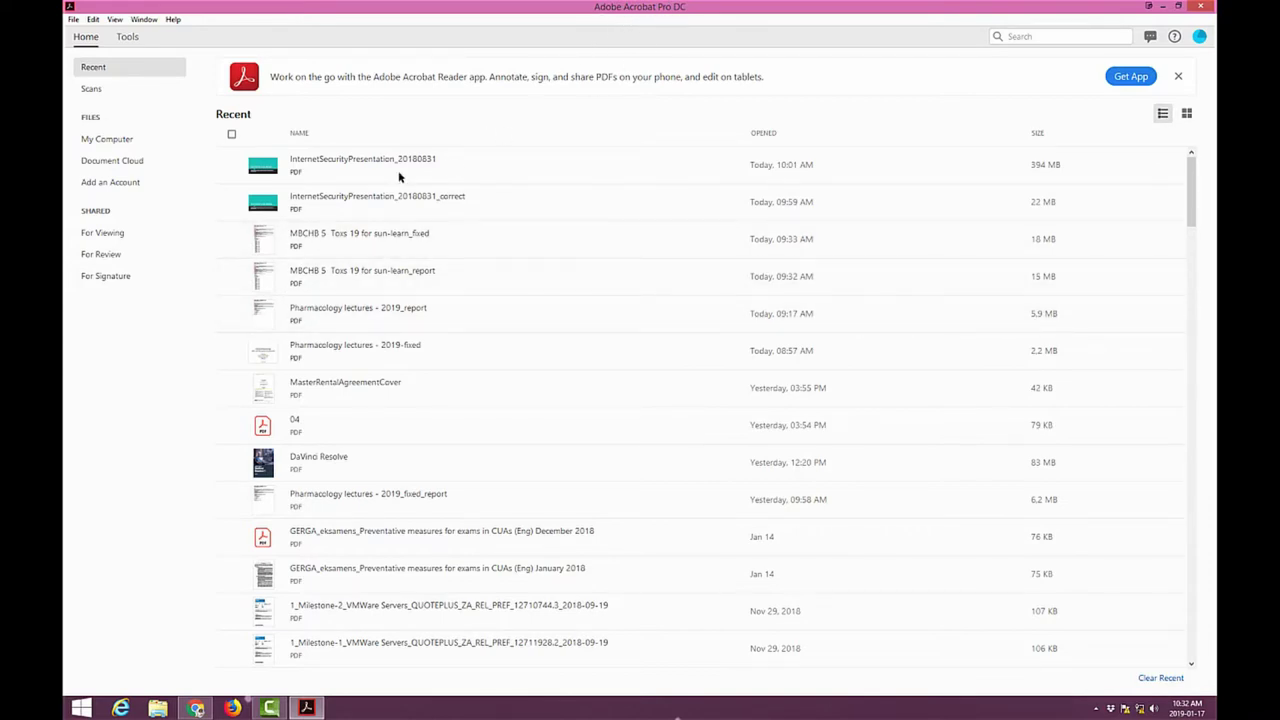
Open TEST_POWERPOINT_DEFAULT.pdf from the Orientation 2018 folder
key(ctrl+o)
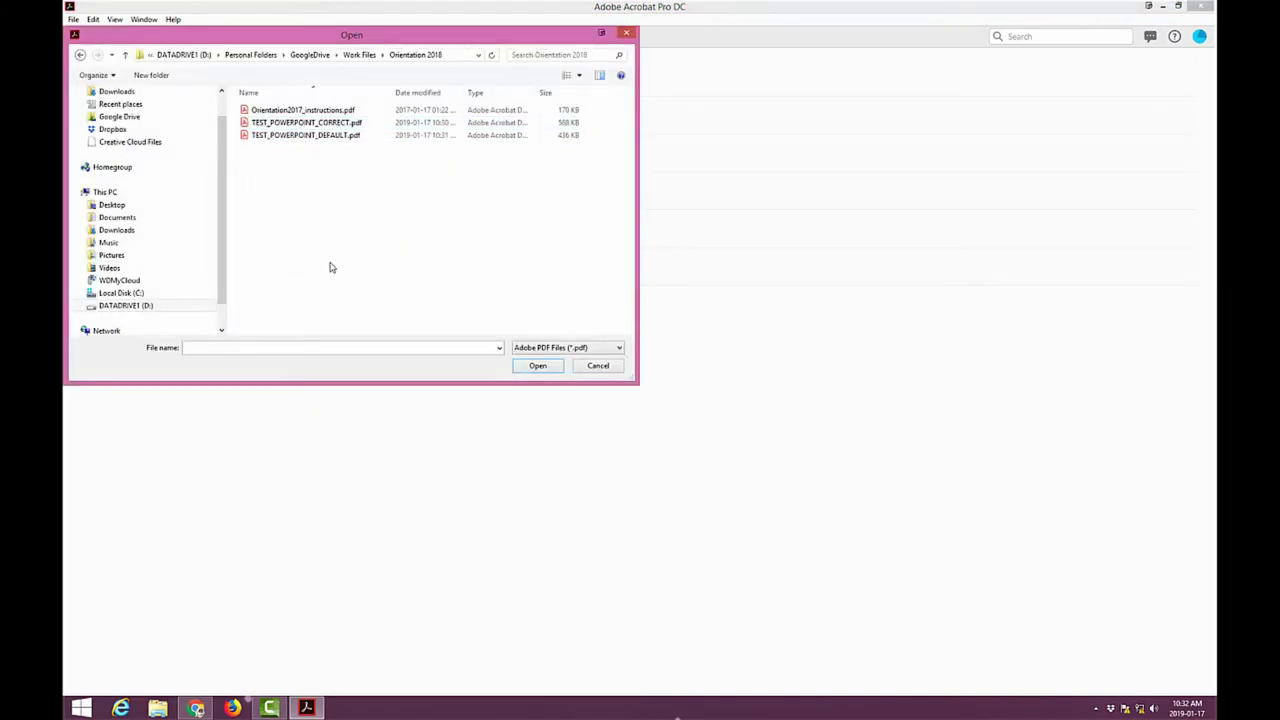
click(328, 136)
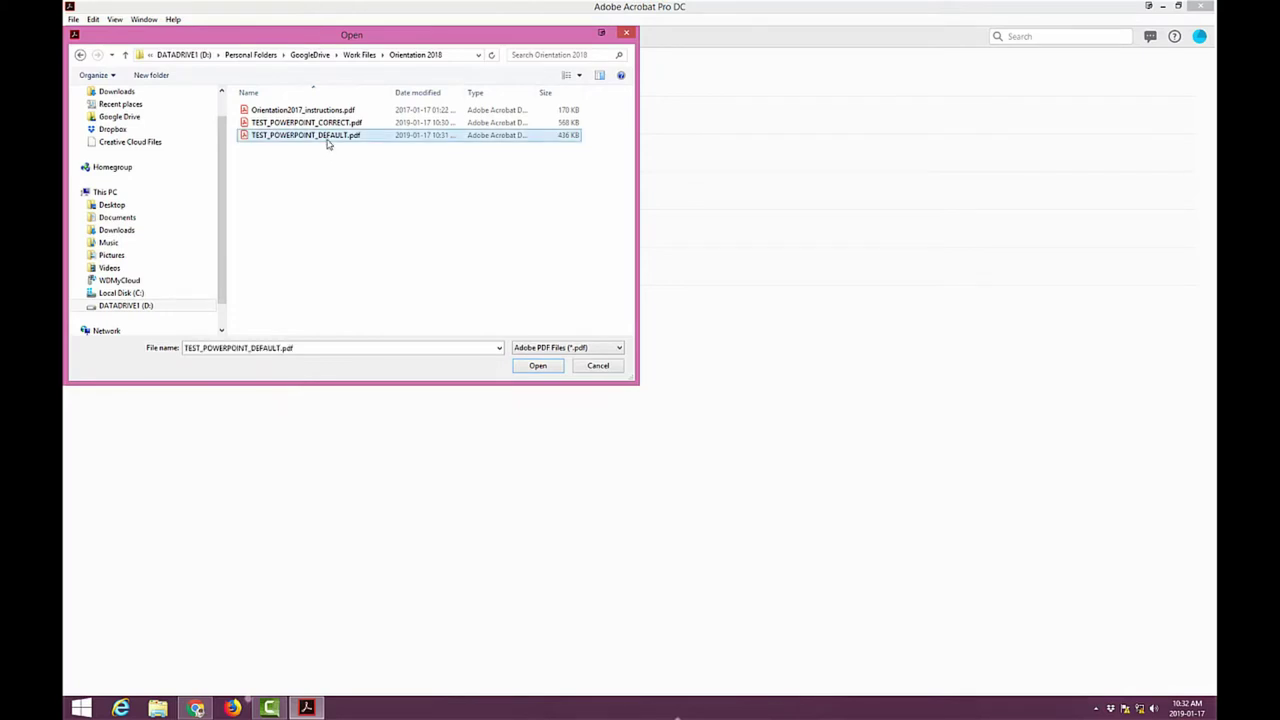
click(537, 365)
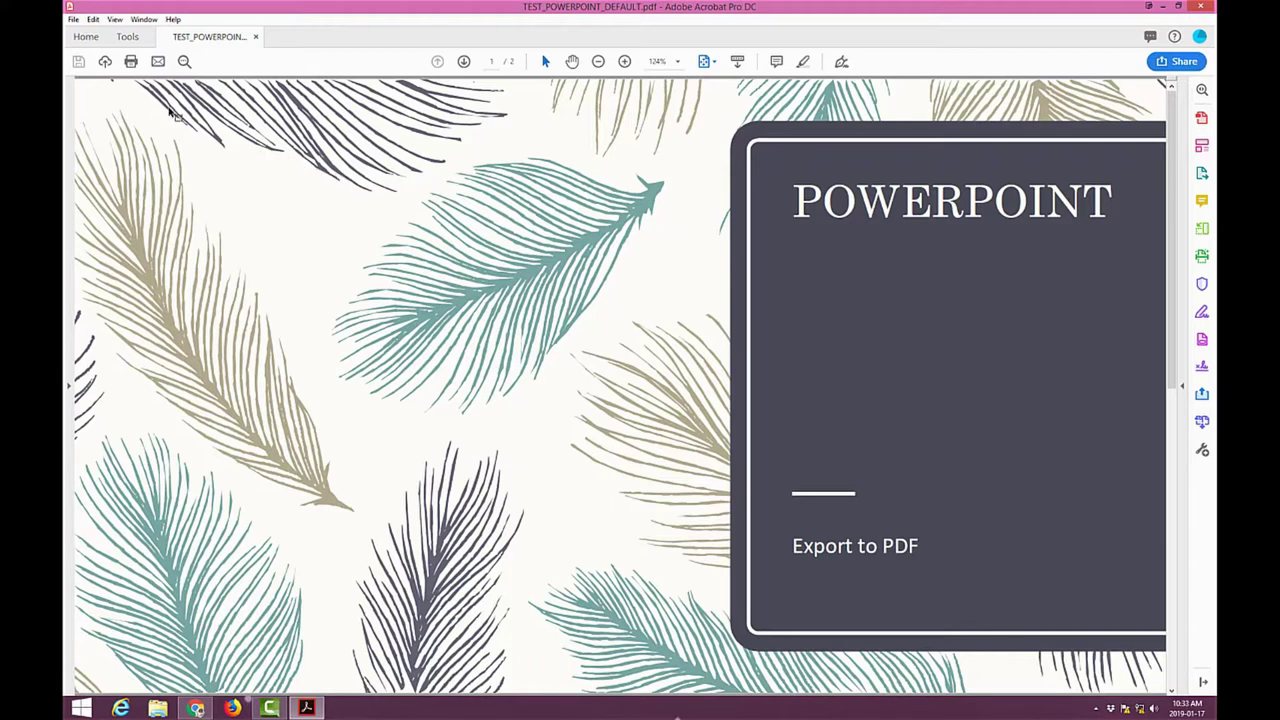
Analyze the default PDF with the Preflight profile Convert to PDF/A-1a from the Optimize PDF tools, and close the results
click(127, 38)
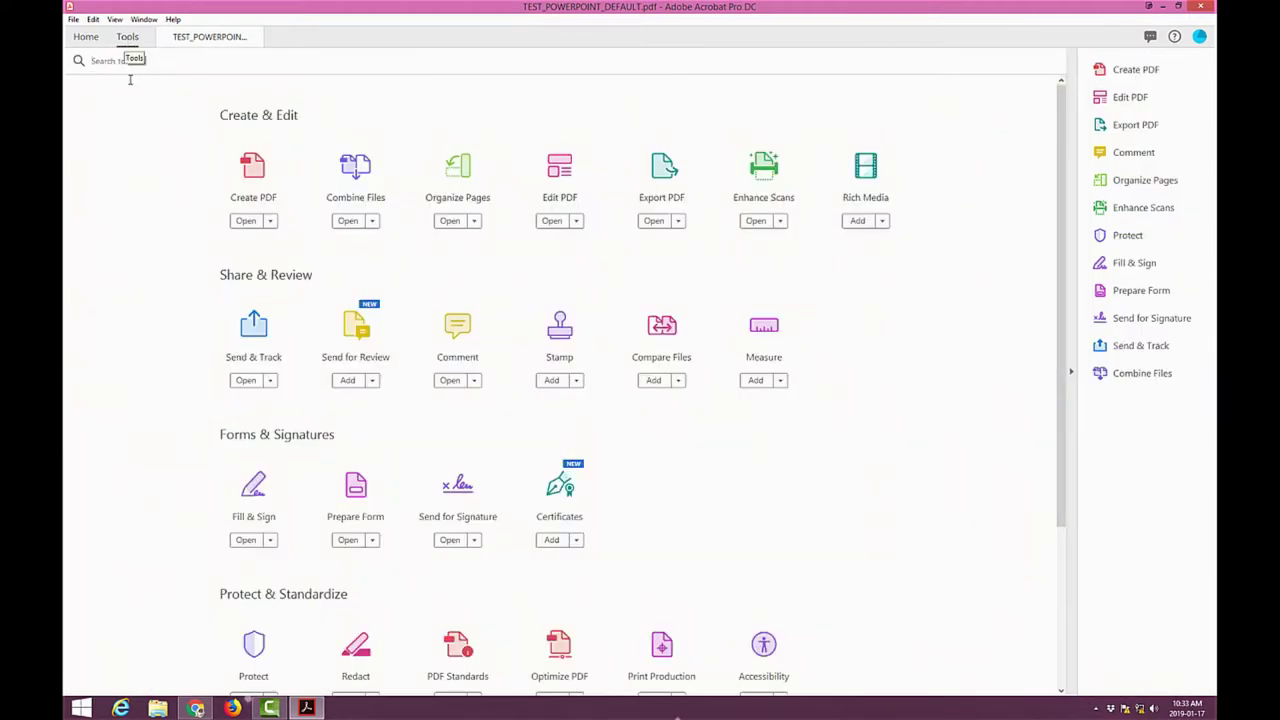
click(559, 648)
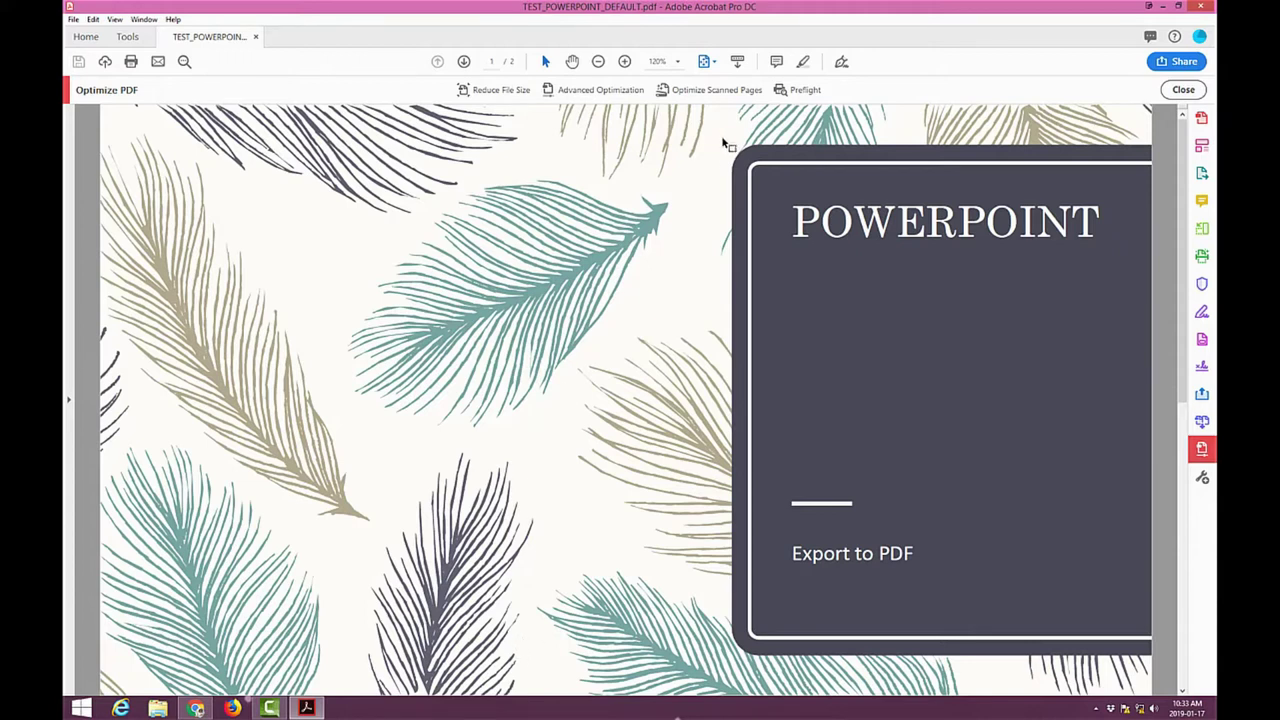
click(800, 91)
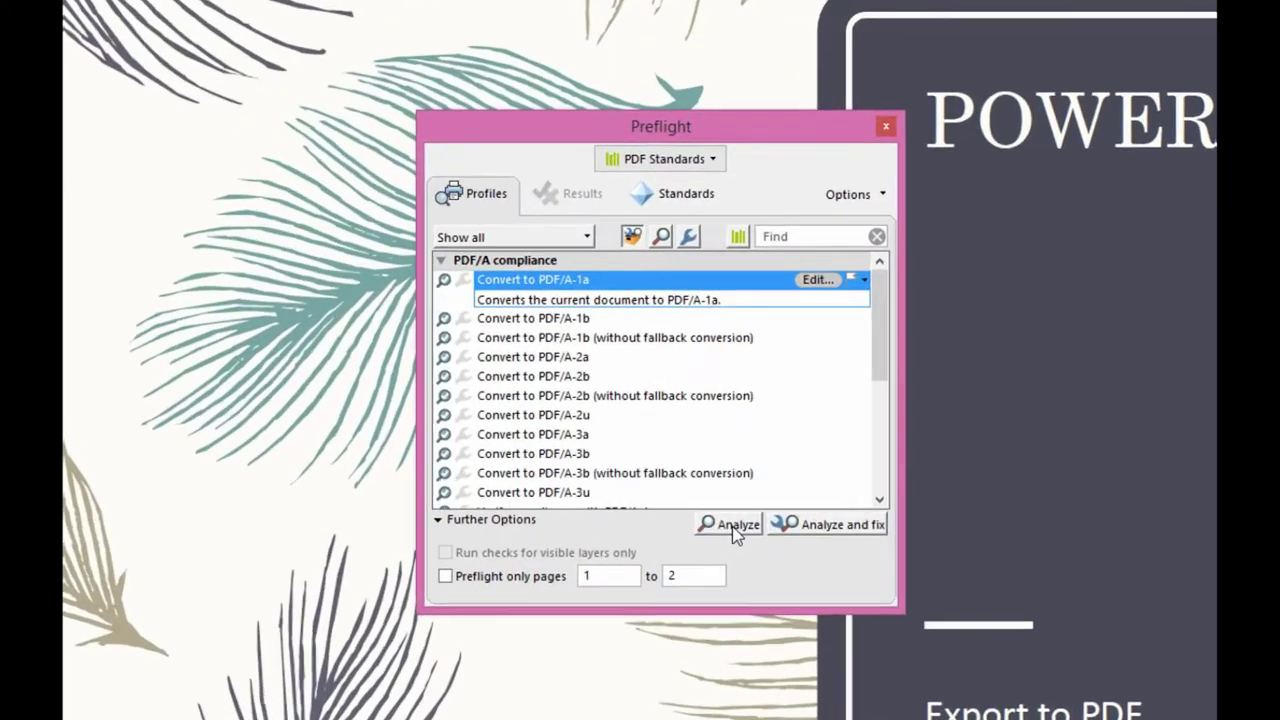
click(685, 448)
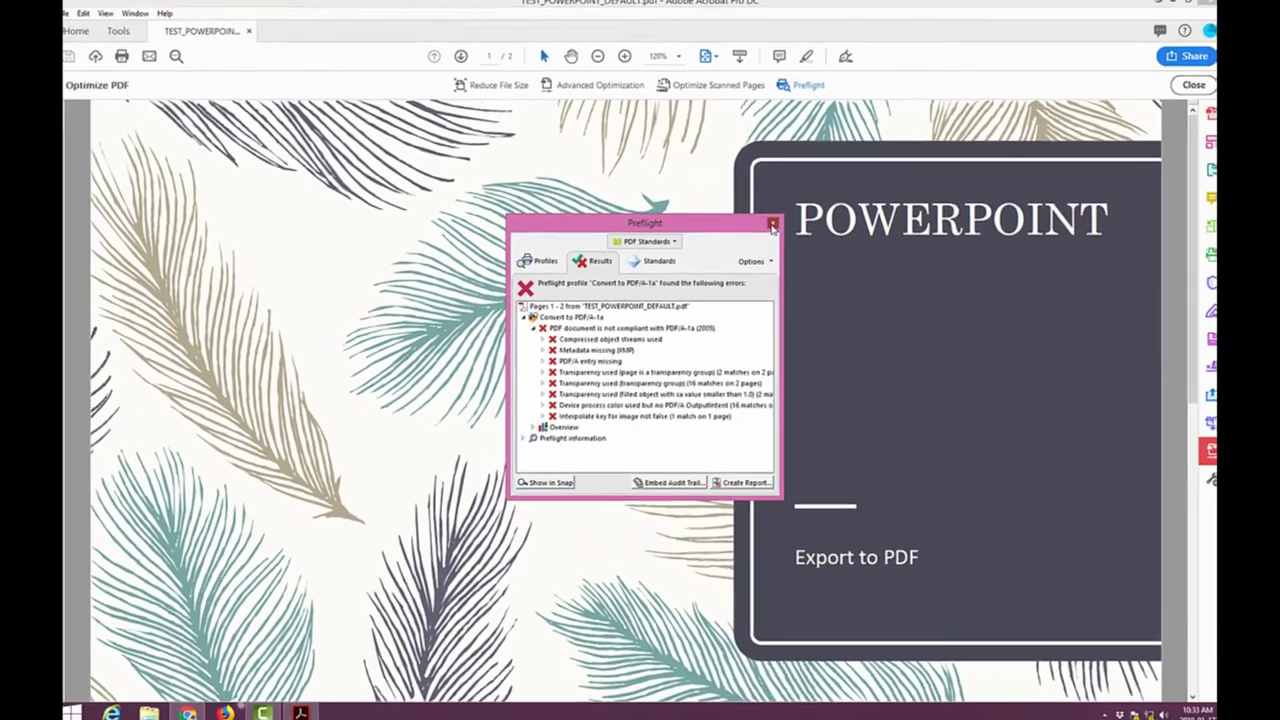
click(904, 113)
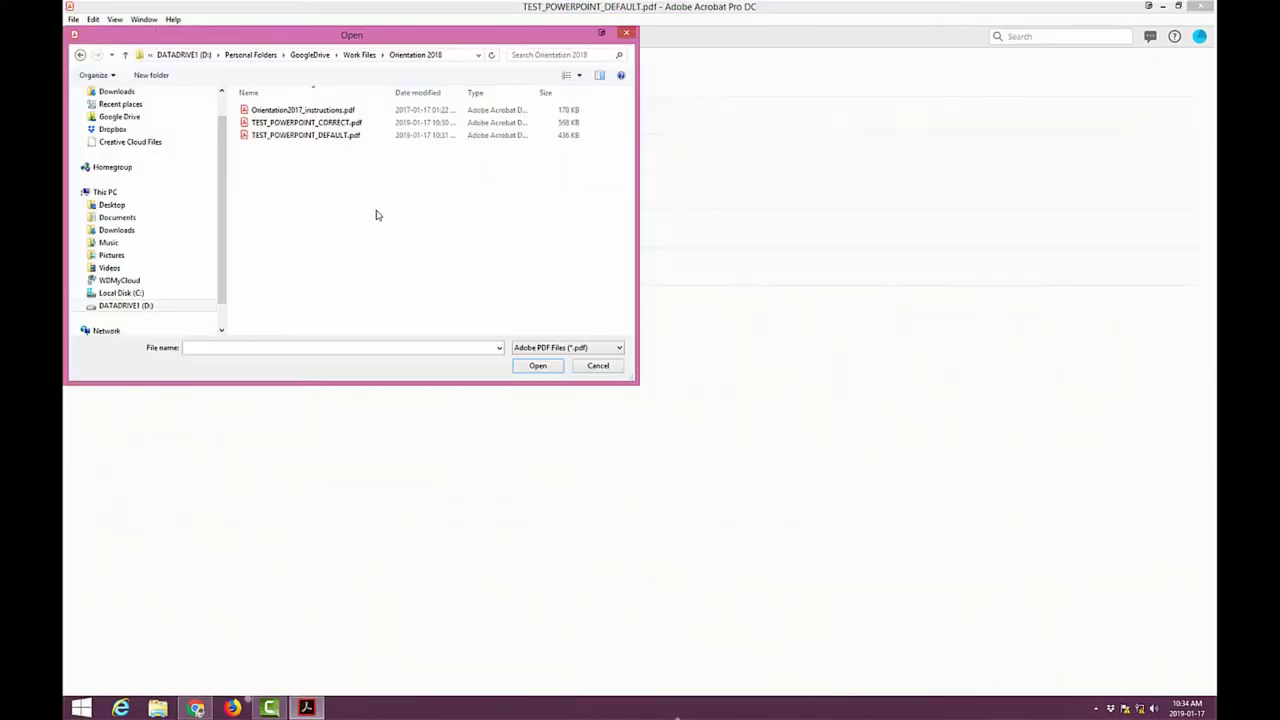
Open TEST_POWERPOINT_CORRECT.pdf from the same folder and close the default PDF
click(318, 123)
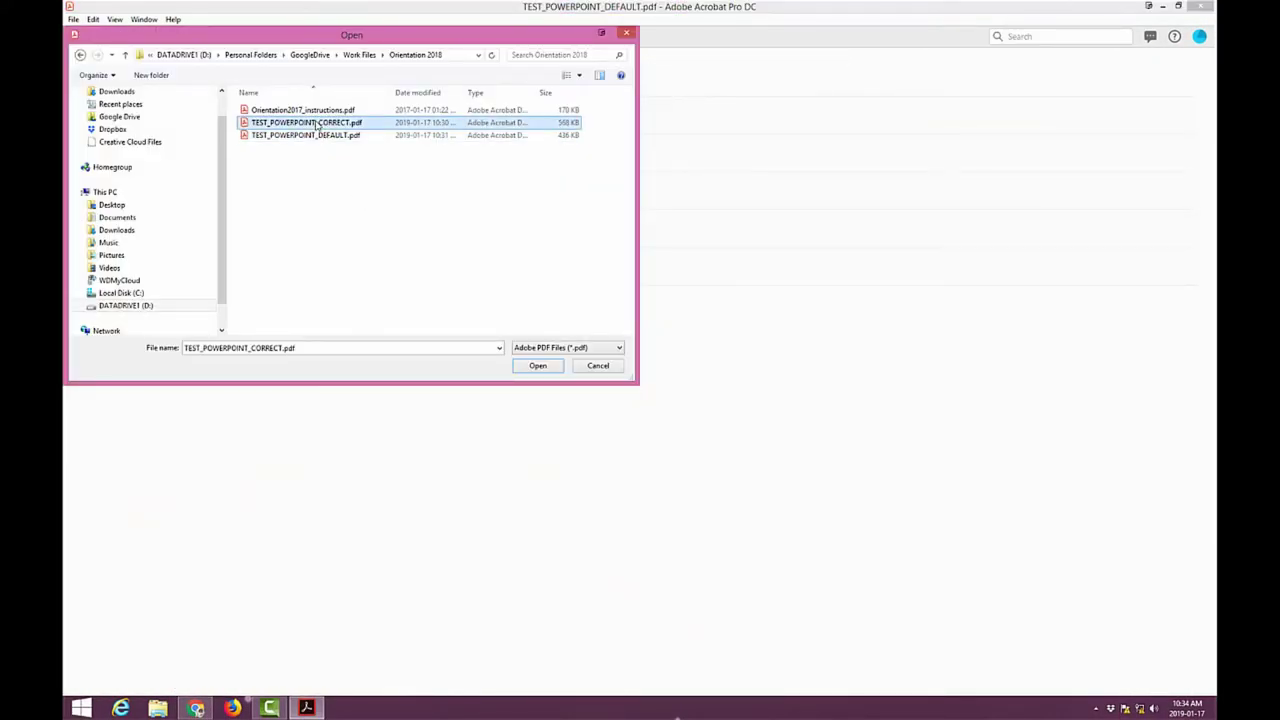
click(538, 366)
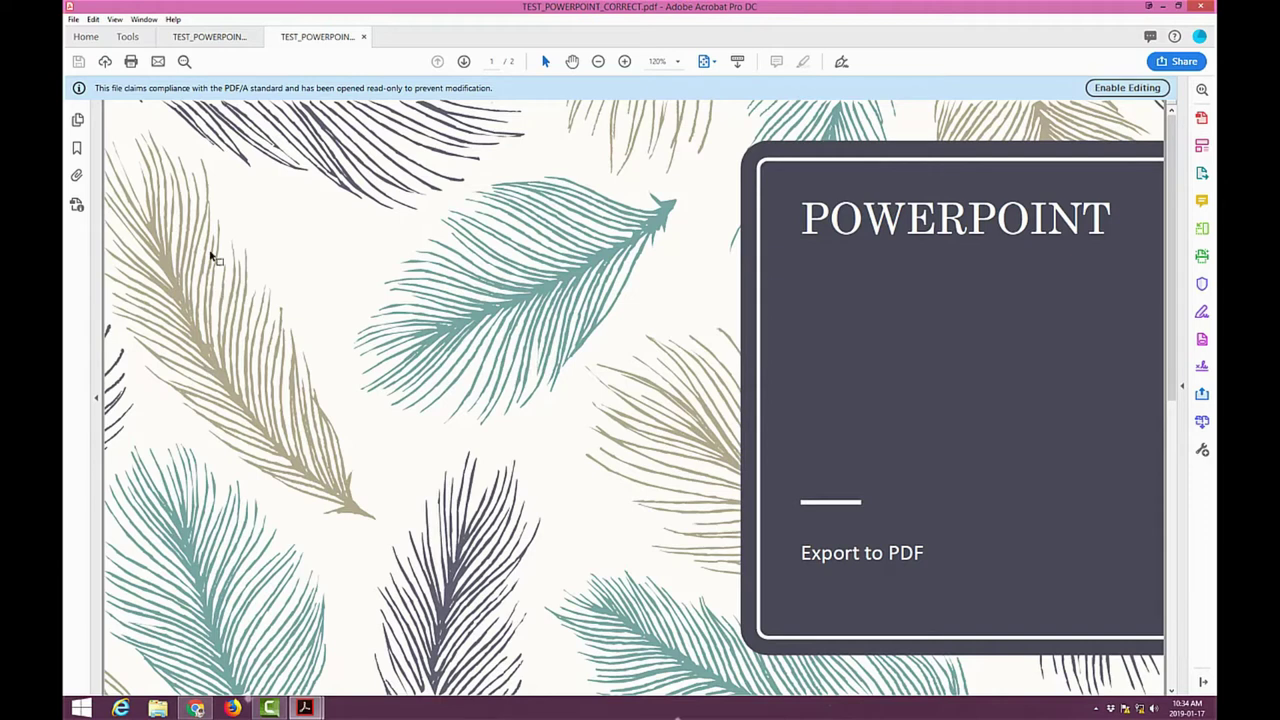
key(ctrl+w)
Analyze TEST_POWERPOINT_CORRECT.pdf with the Preflight profile Convert to PDF/A-1a, using the Optimize PDF tools
click(127, 37)
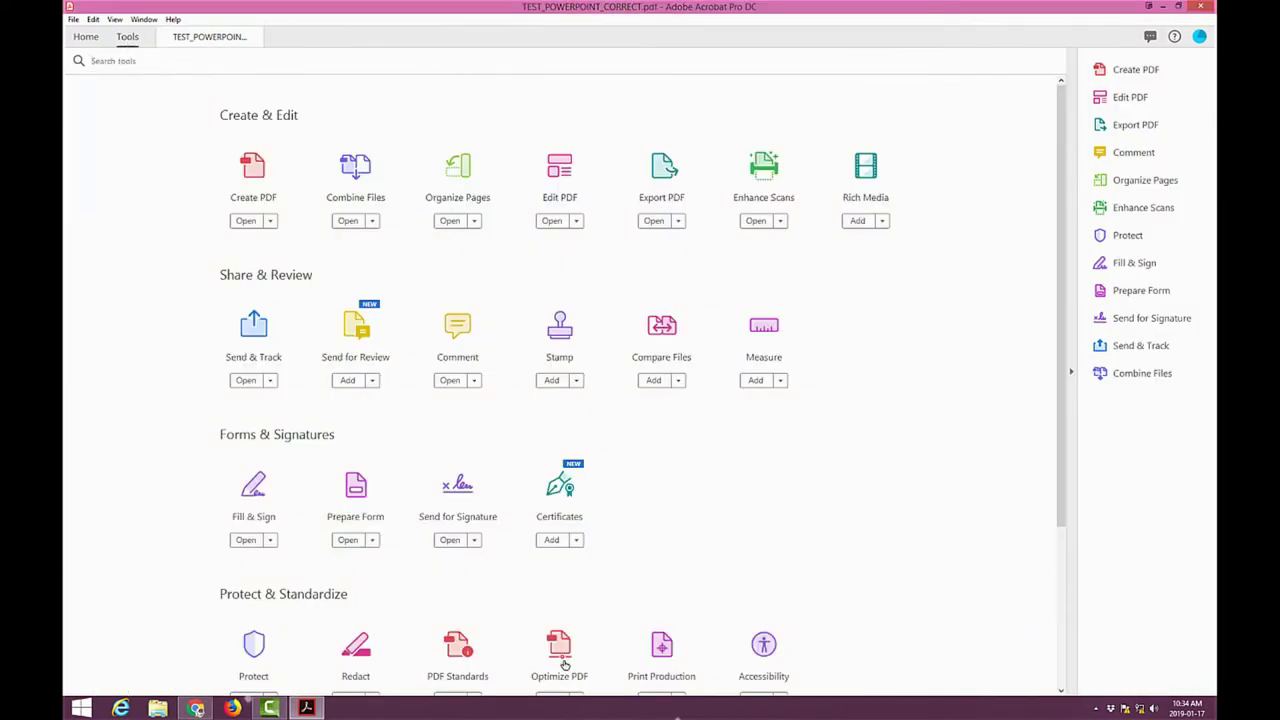
click(561, 650)
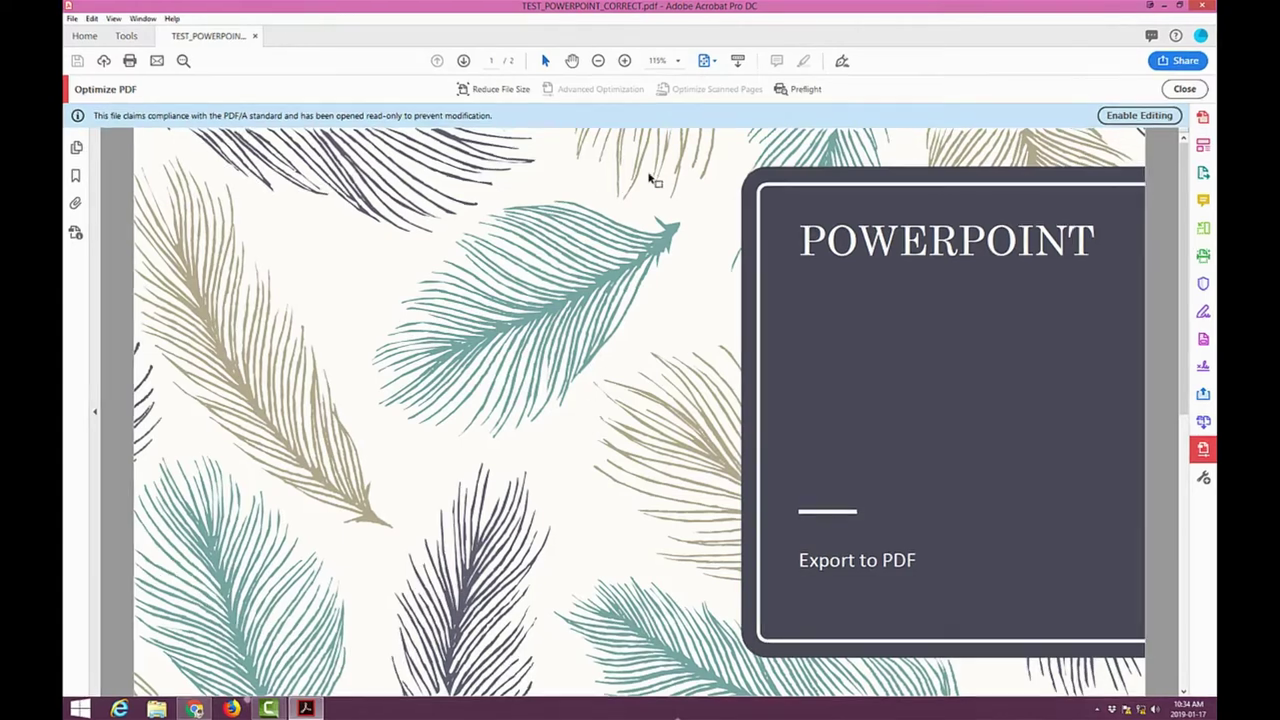
click(805, 89)
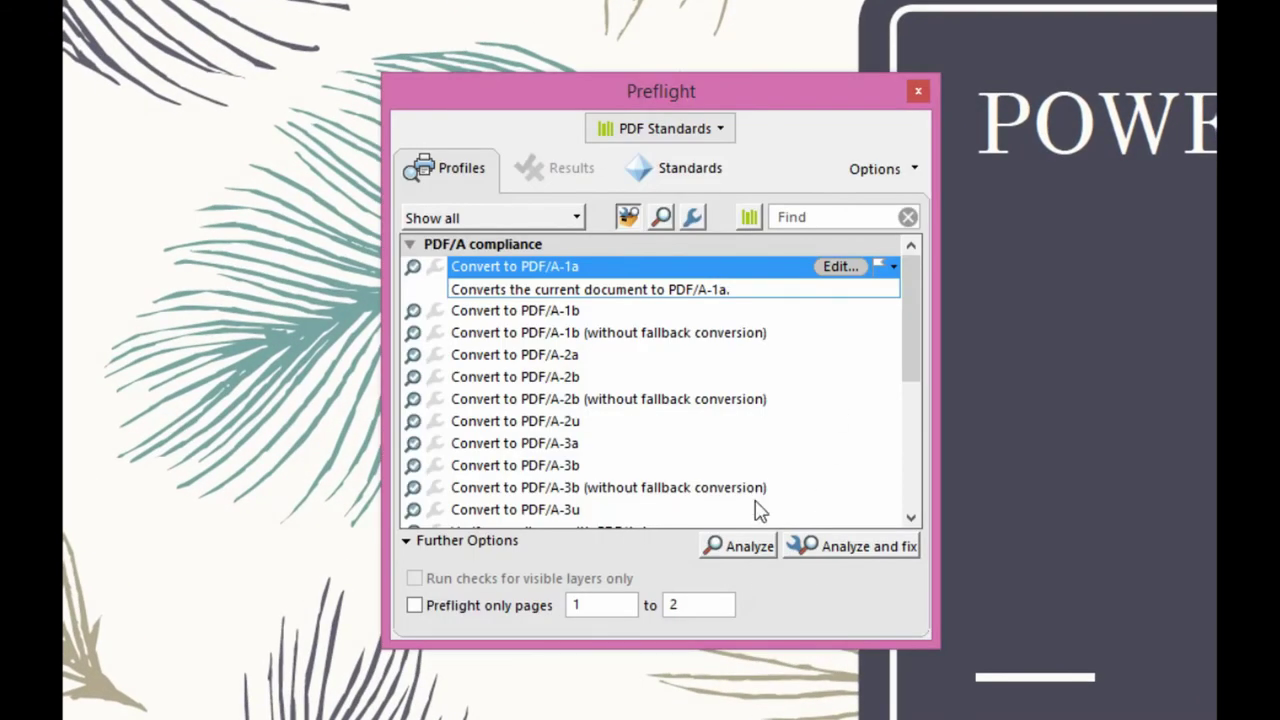
click(737, 546)
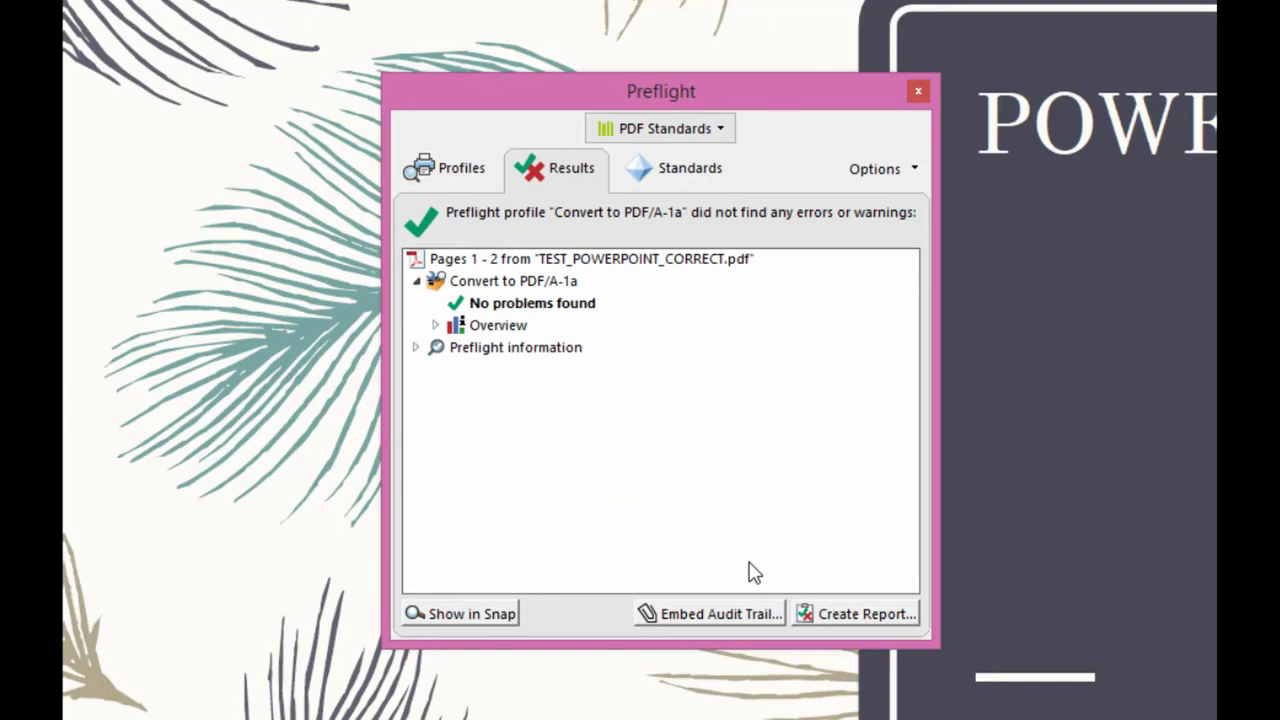